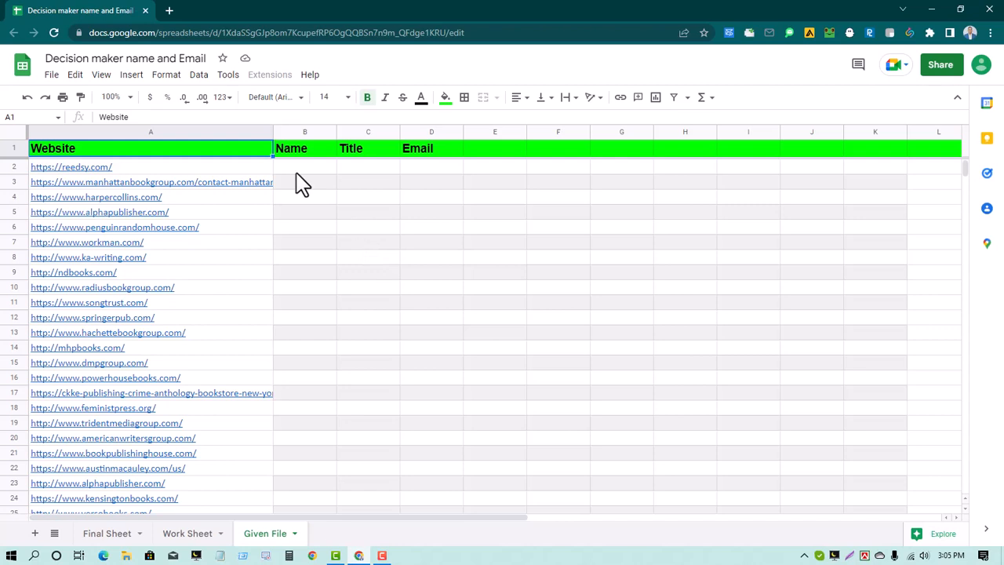
# Examine the website list in the Given File sheet and its Name, Title and Email columns
pyautogui.click(283, 256)
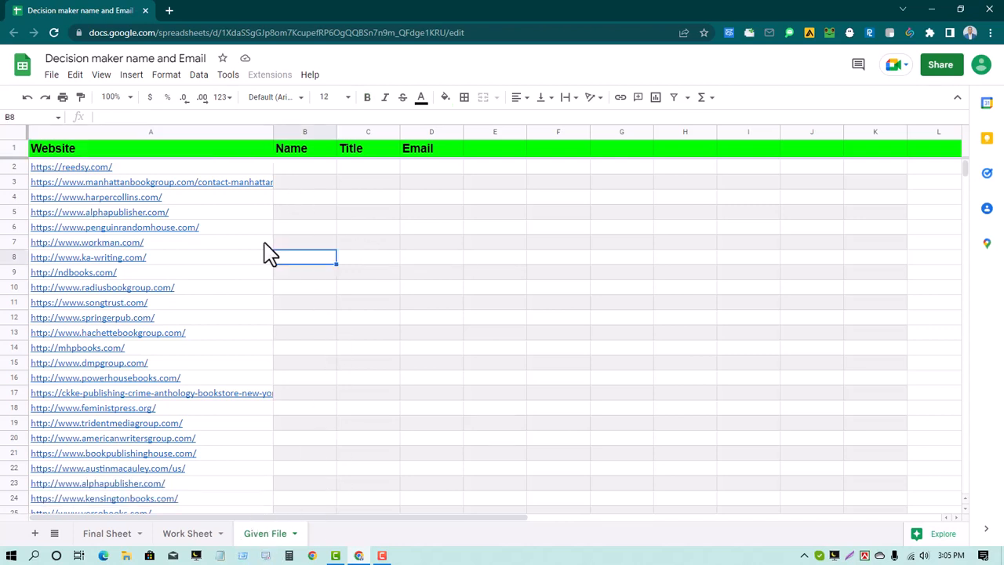
pyautogui.moveTo(265, 245)
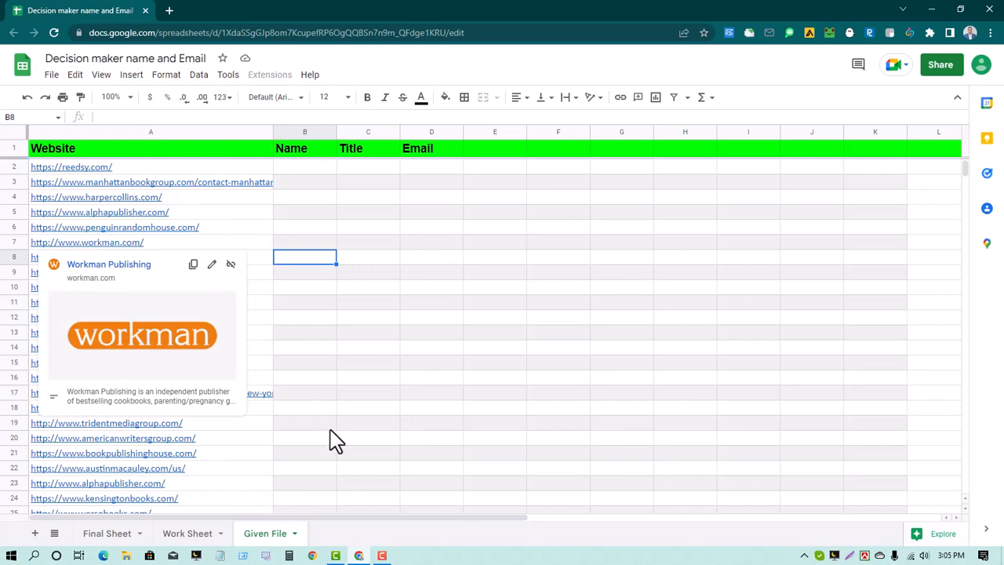
pyautogui.click(365, 379)
pyautogui.scroll(-15, 157, 470)
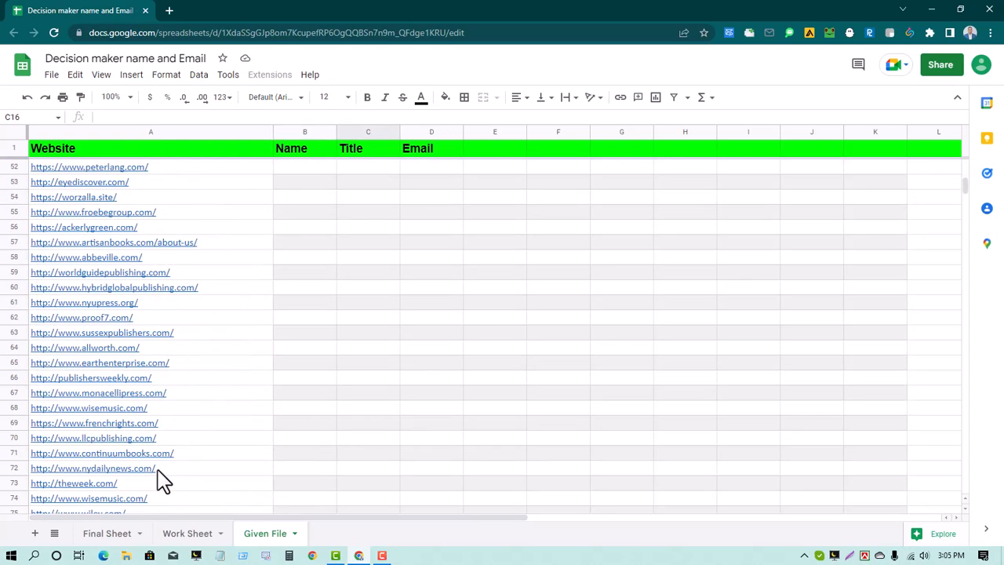
pyautogui.scroll(-10, 165, 483)
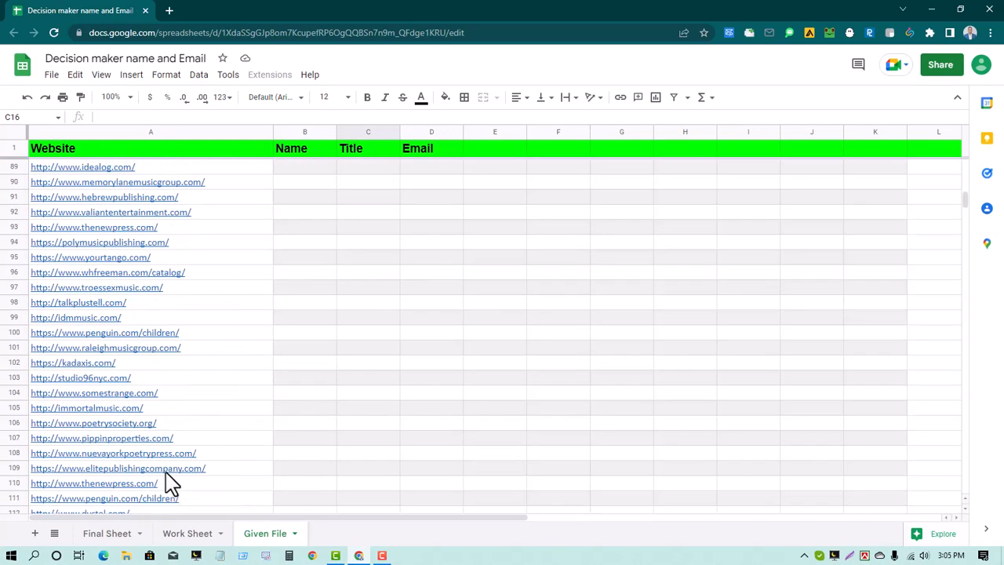
pyautogui.scroll(20, 169, 480)
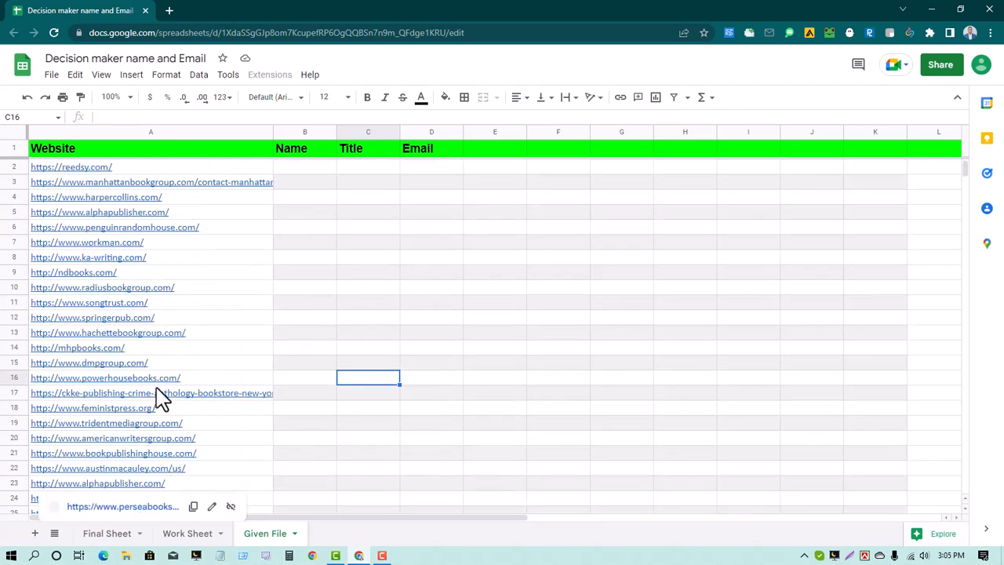
pyautogui.click(83, 229)
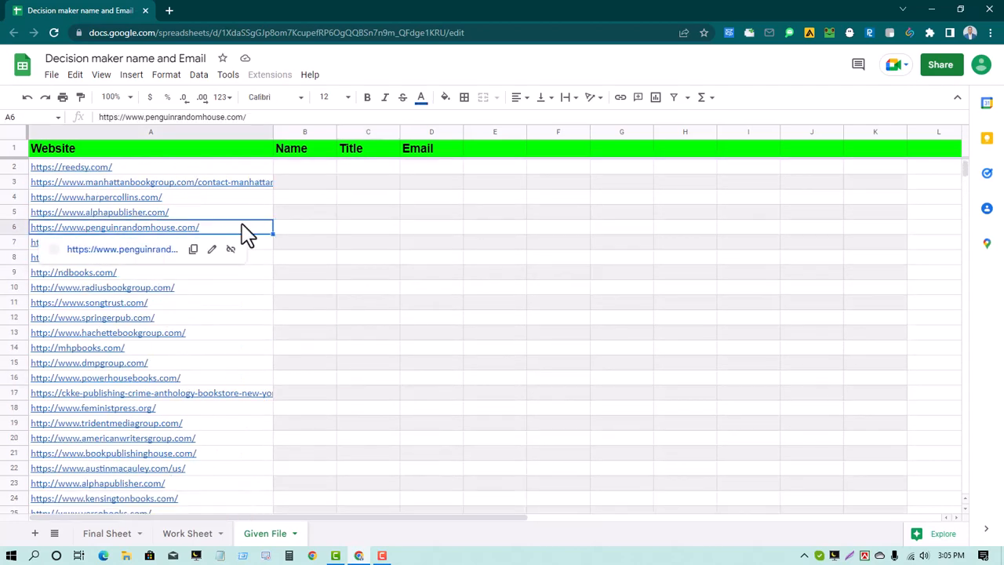
pyautogui.click(287, 170)
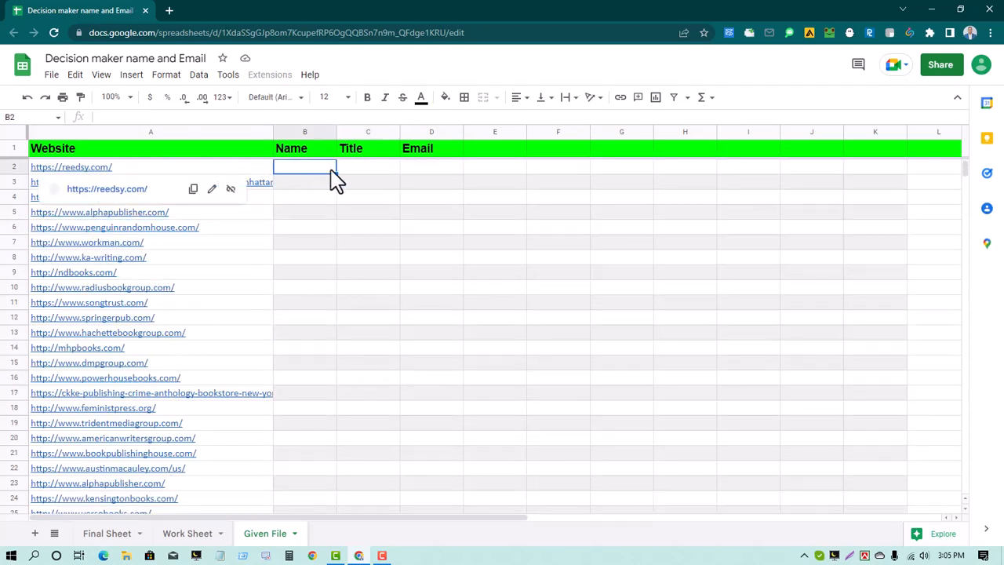
pyautogui.click(380, 169)
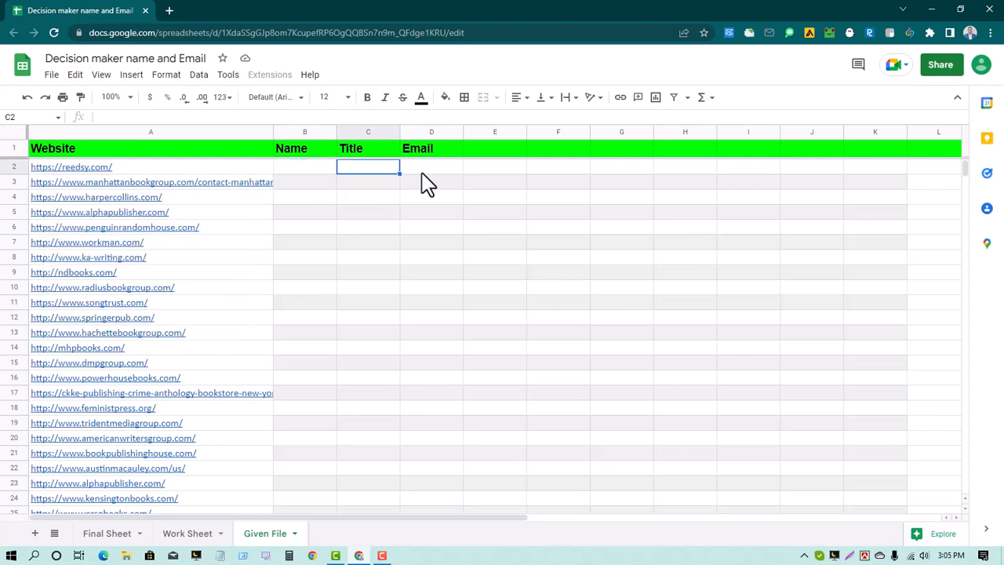
pyautogui.doubleClick(421, 171)
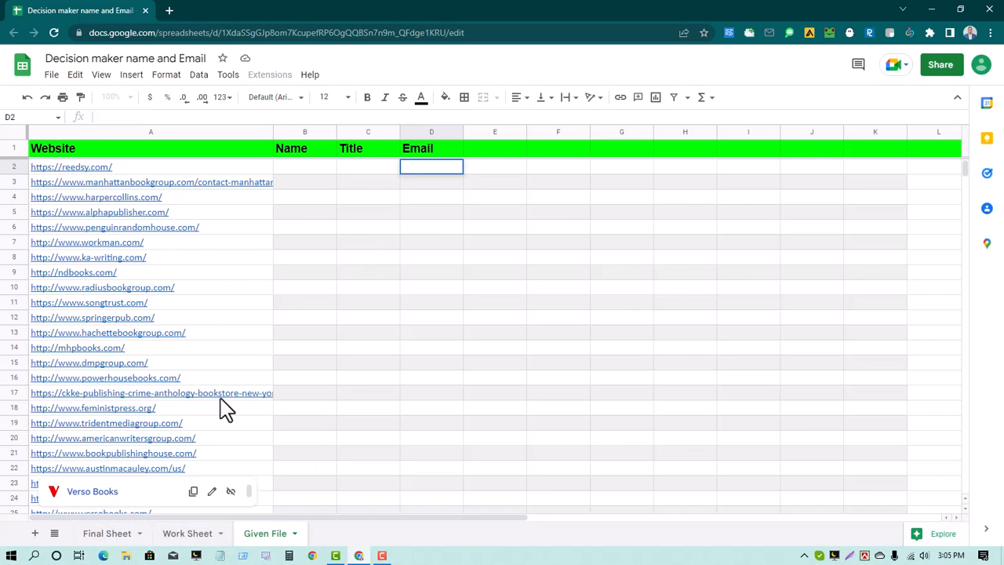
# Review the completed contact and source link columns in the Final Sheet, and return to the Given File sheet
pyautogui.click(116, 538)
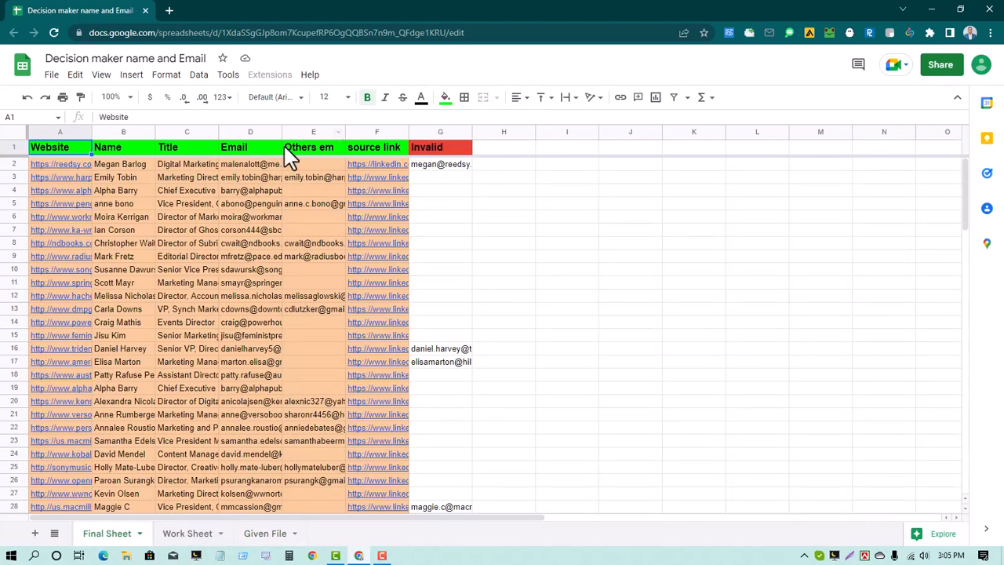
pyautogui.click(384, 255)
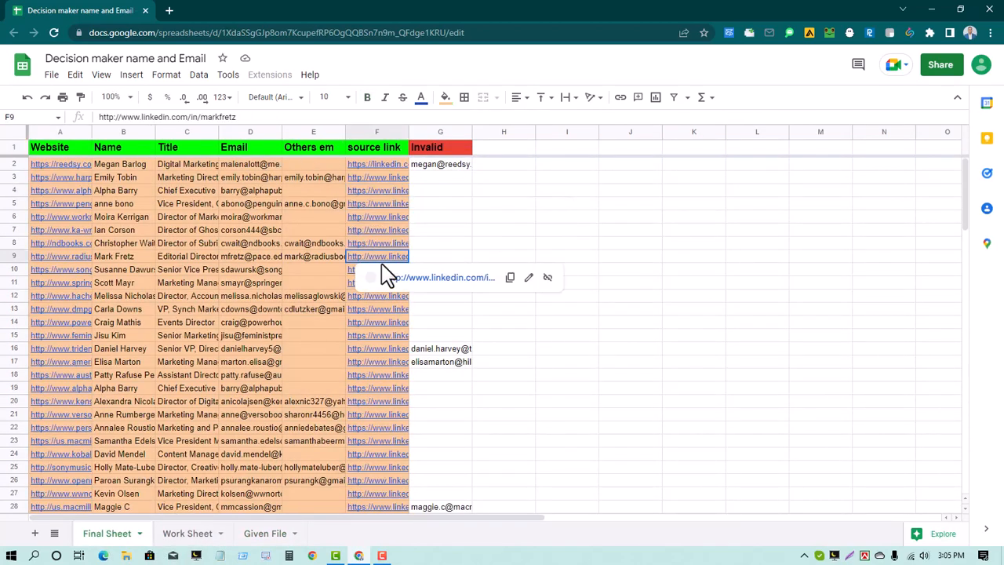
pyautogui.keyDown('shift'); pyautogui.click(187, 335); pyautogui.keyUp('shift')
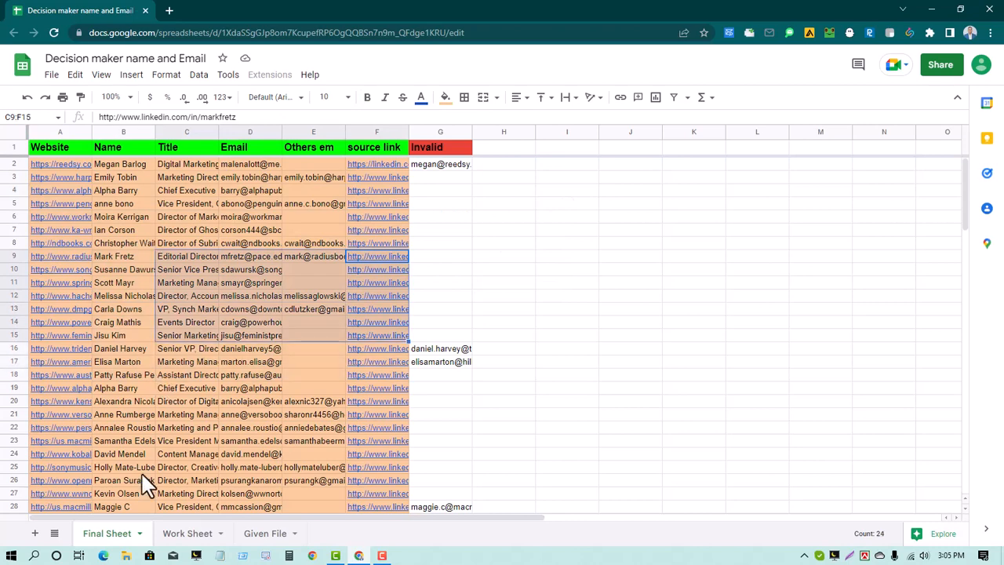
pyautogui.click(251, 414)
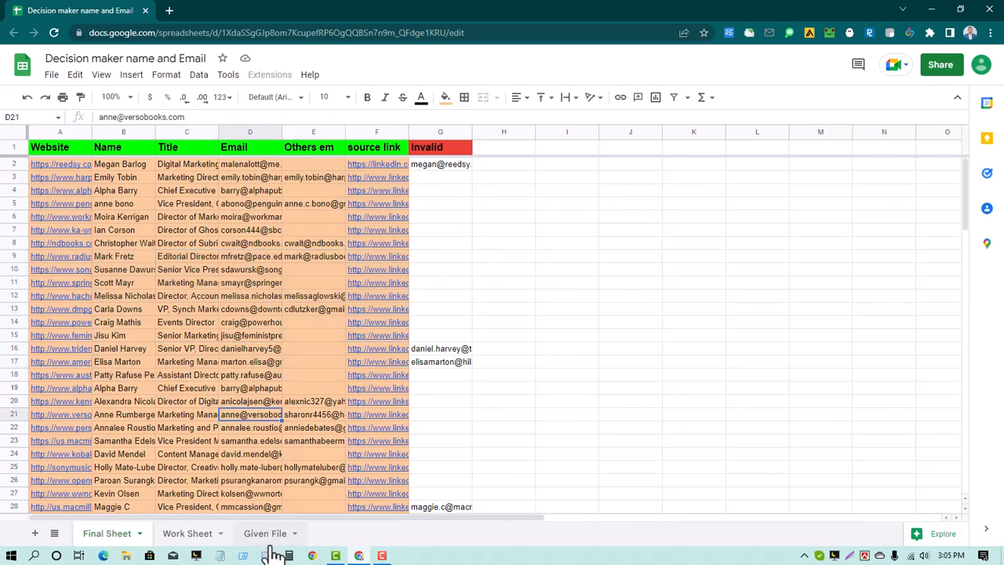
pyautogui.click(270, 540)
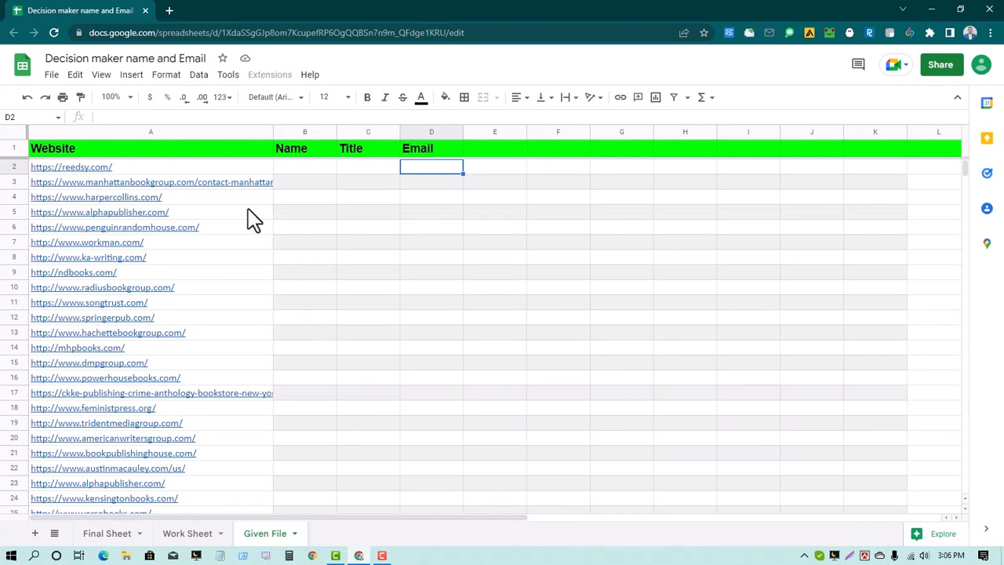
pyautogui.moveTo(196, 184)
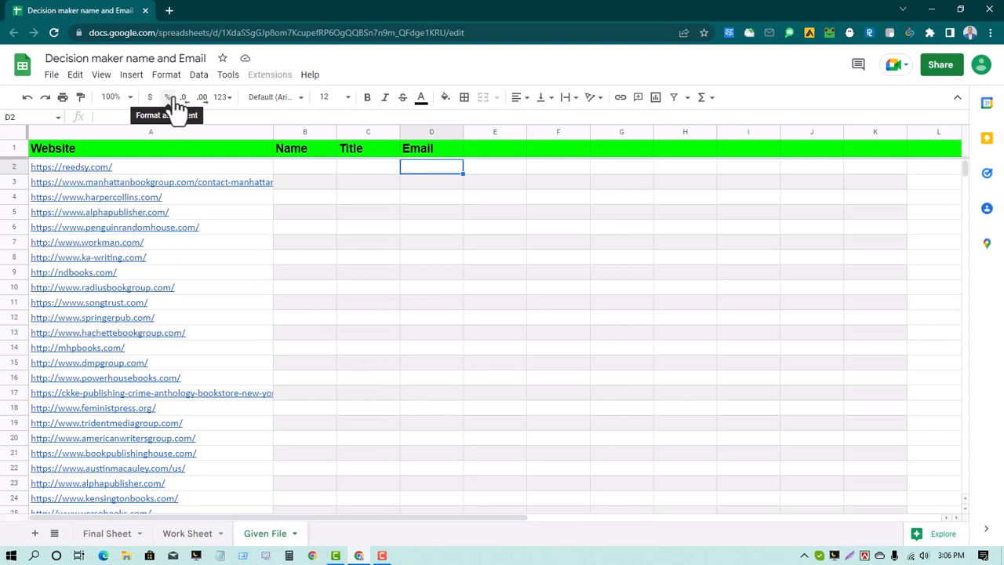
# Search the web in a new tab for "clearbi.google.extention" and open the Clearbit Connect - Supercharge Gmail store listing
pyautogui.click(168, 10)
pyautogui.click(167, 35)
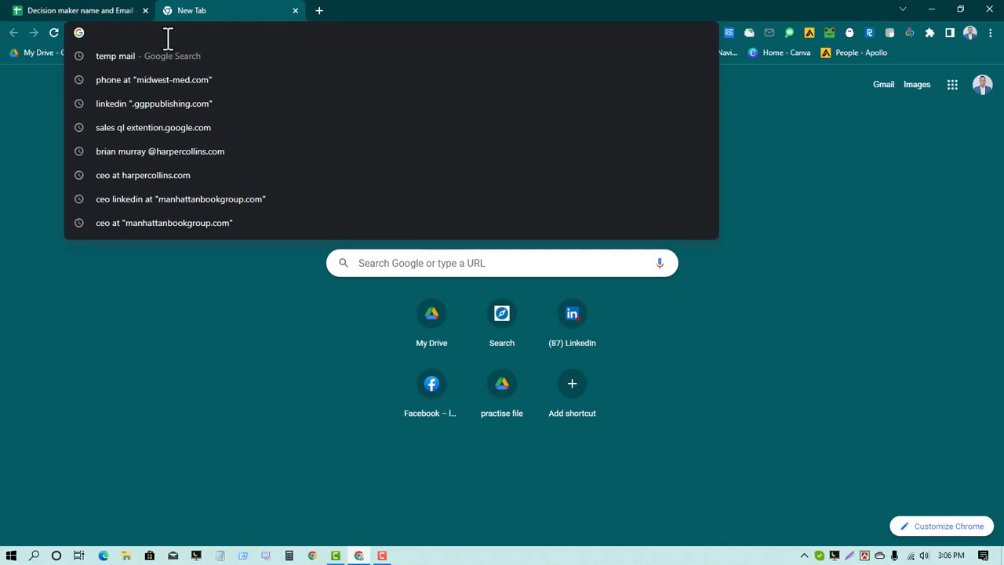
pyautogui.write('clear')
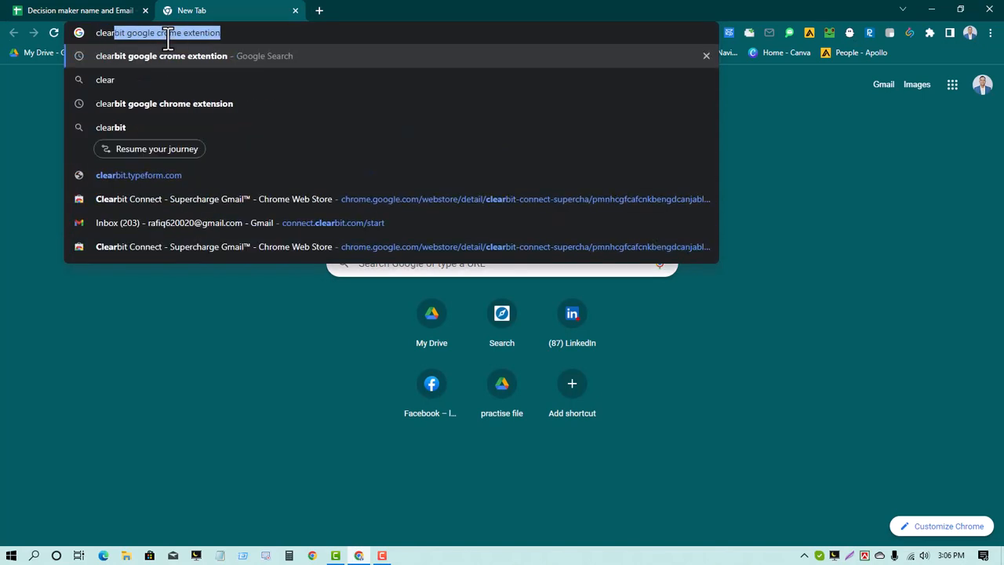
pyautogui.write('bi.')
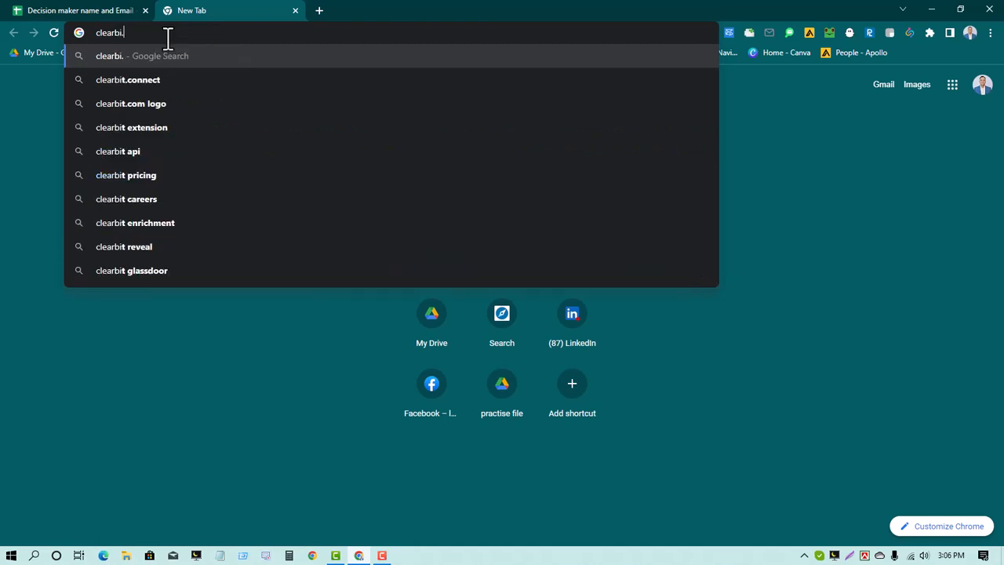
pyautogui.write('google')
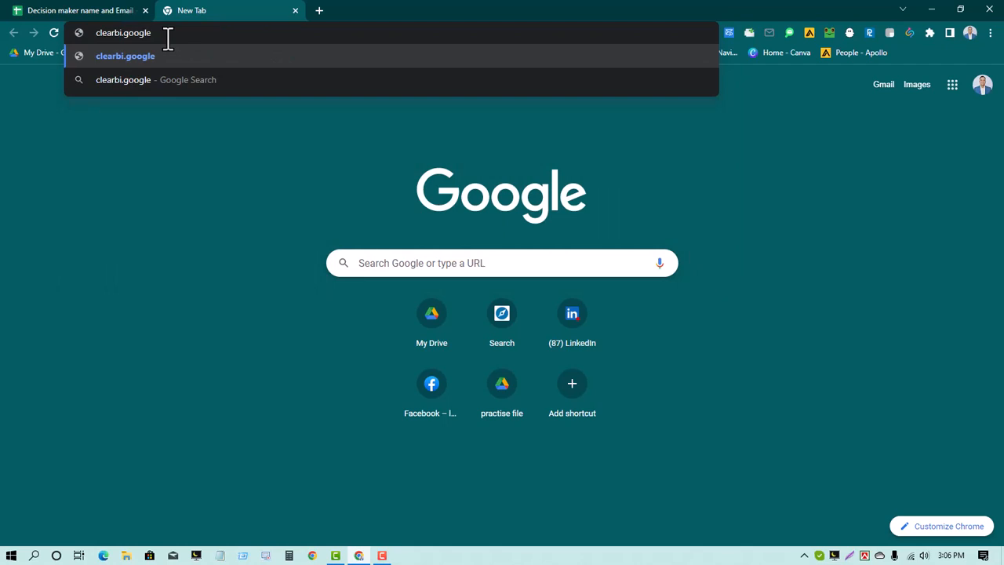
pyautogui.write('.e')
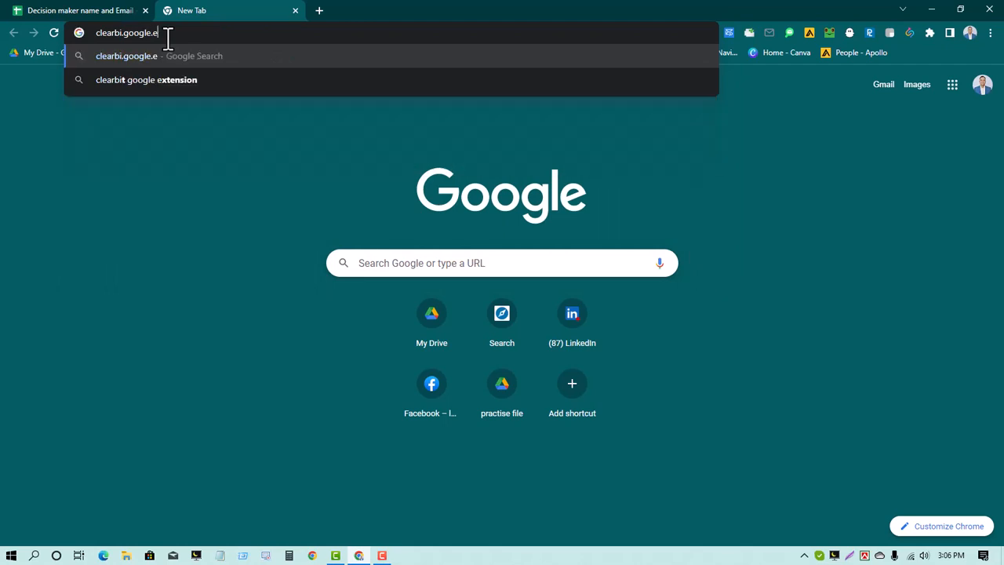
pyautogui.write('xtention')
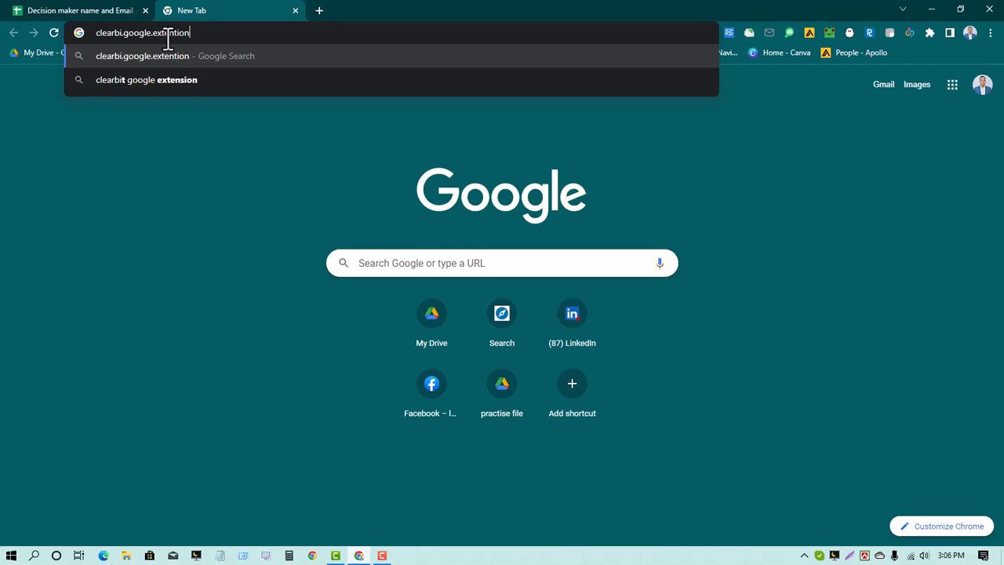
pyautogui.press('Return')
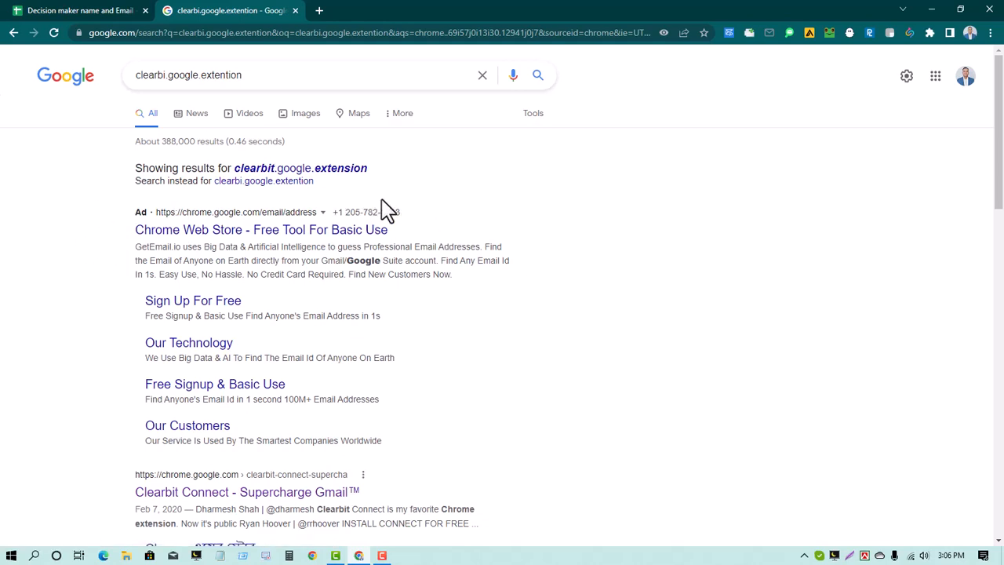
pyautogui.scroll(-2, 250, 323)
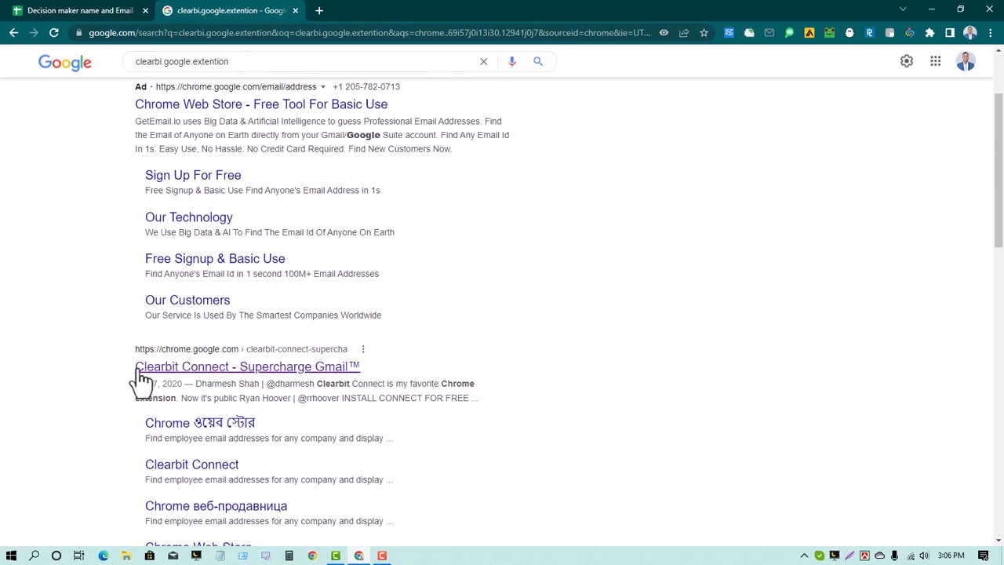
pyautogui.click(192, 368)
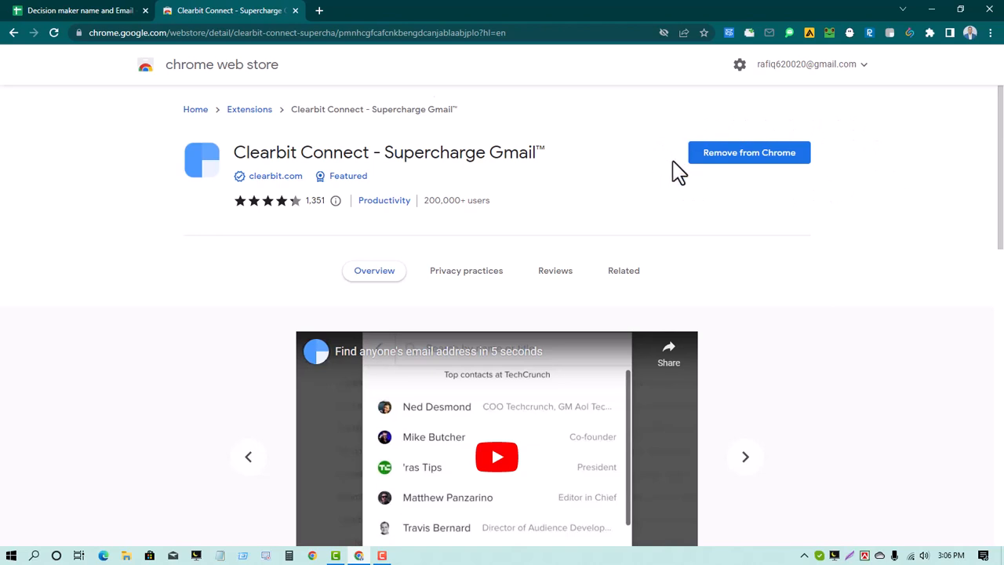
# Remove the installed Clearbit Connect extension from Chrome and close the exit survey
pyautogui.click(754, 159)
pyautogui.click(793, 142)
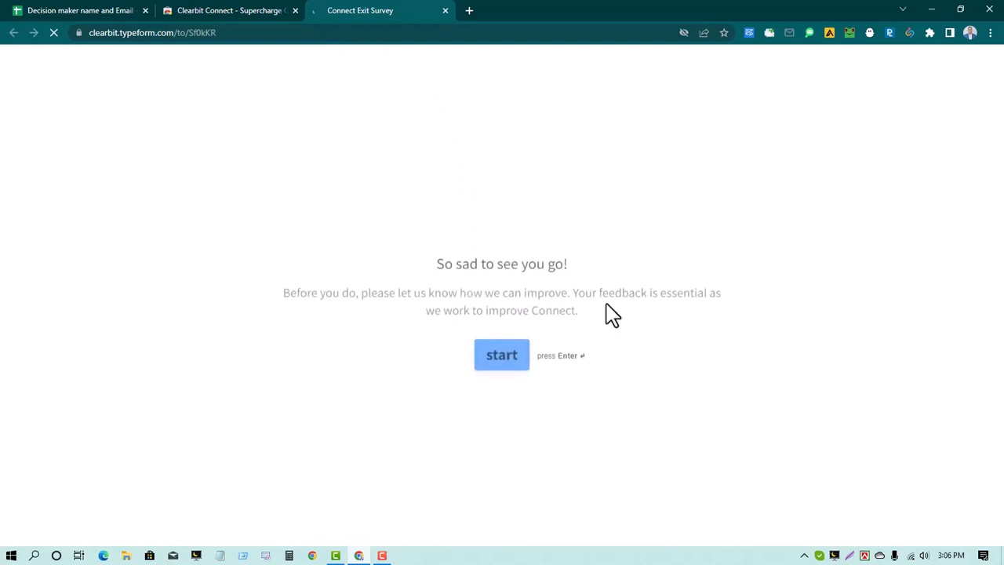
pyautogui.click(445, 11)
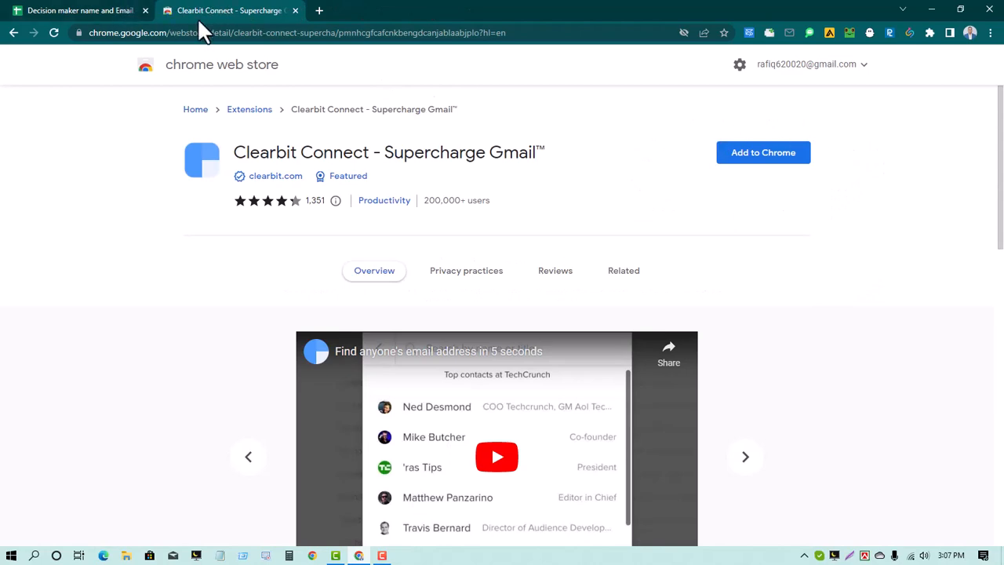
# Reopen the Clearbit Connect store listing from the search results and add the extension to Chrome
pyautogui.click(13, 33)
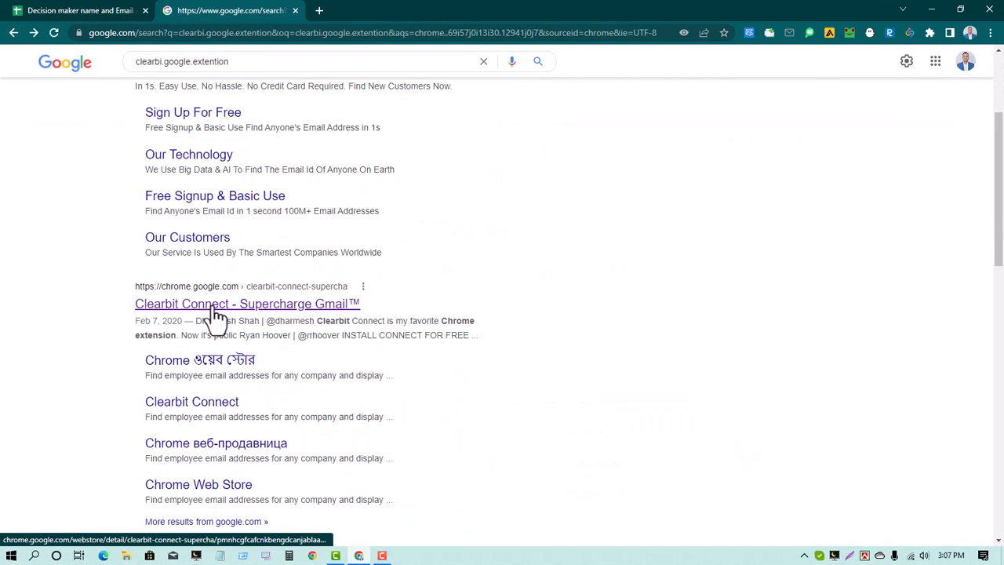
pyautogui.click(215, 313)
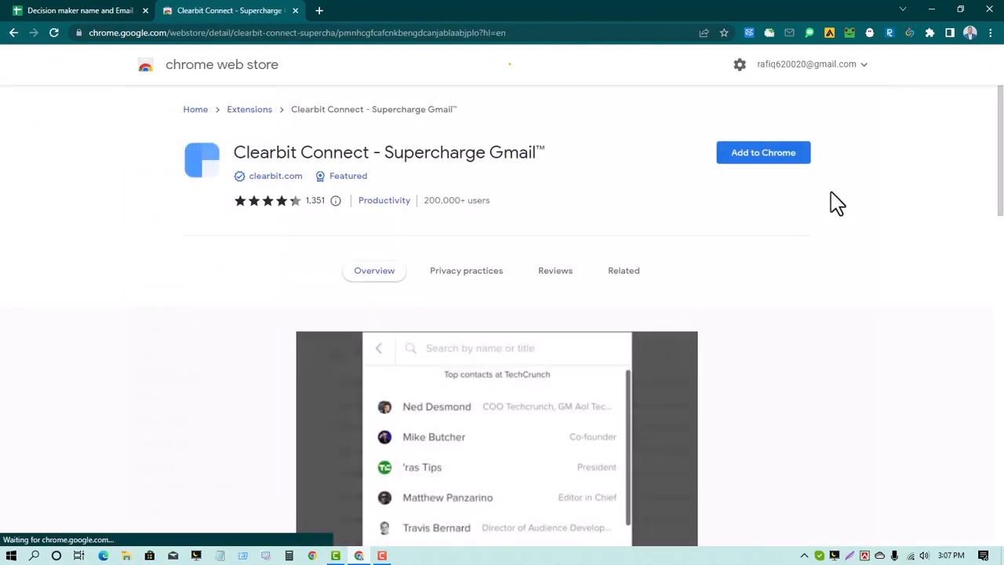
pyautogui.click(758, 155)
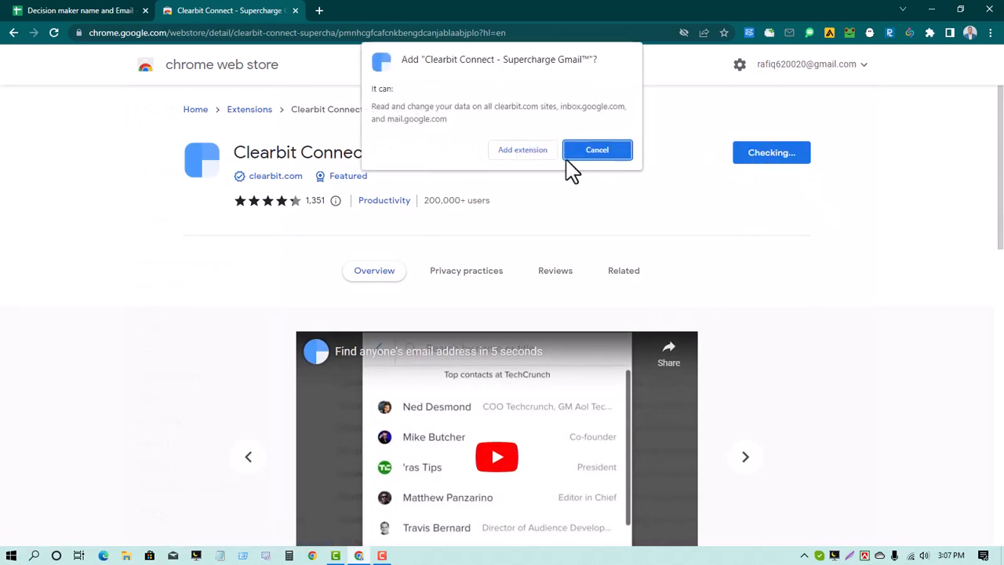
pyautogui.click(518, 155)
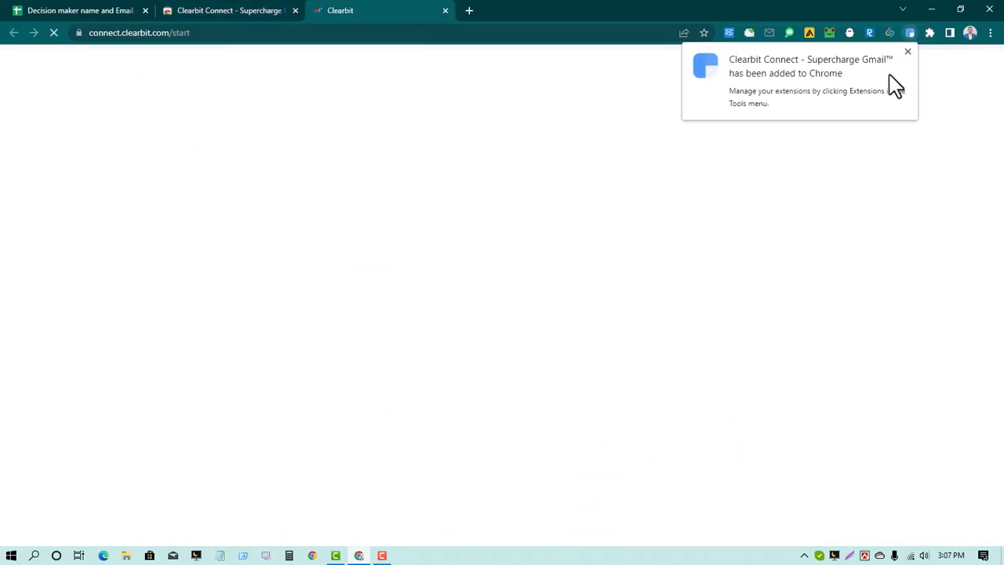
# Pin the Clearbit Connect extension in the browser and bring up its options
pyautogui.click(930, 36)
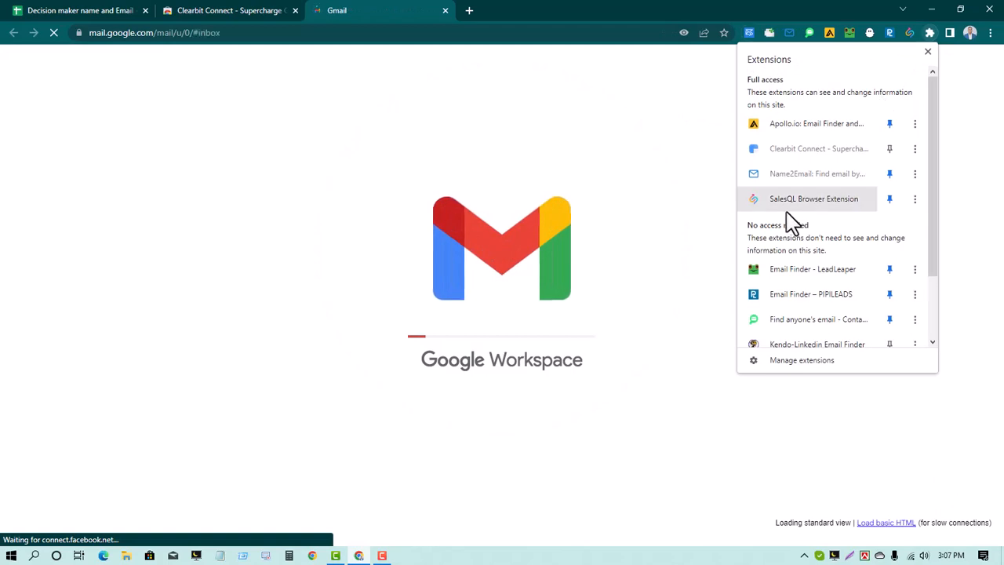
pyautogui.scroll(-1, 800, 321)
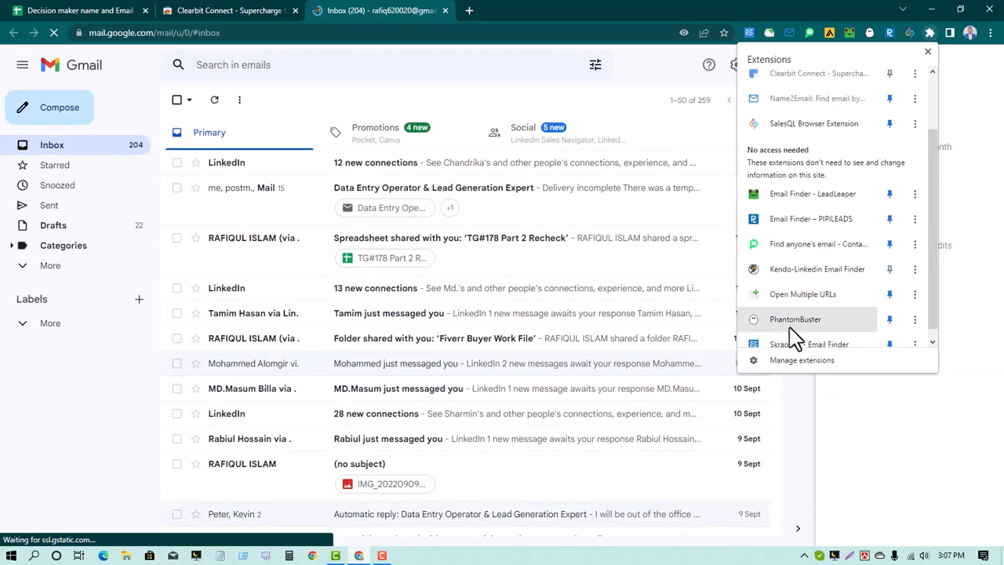
pyautogui.scroll(1, 796, 329)
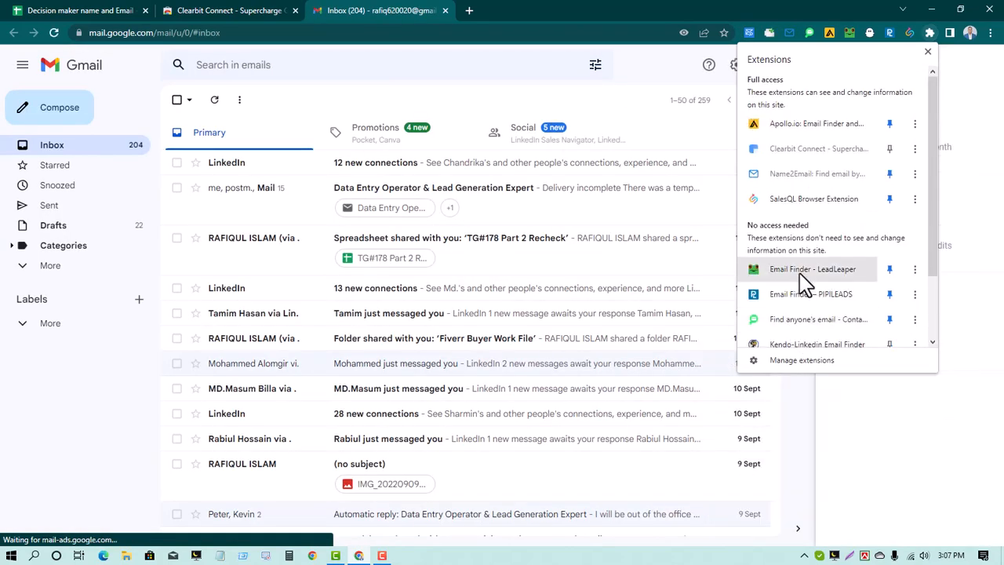
pyautogui.click(890, 149)
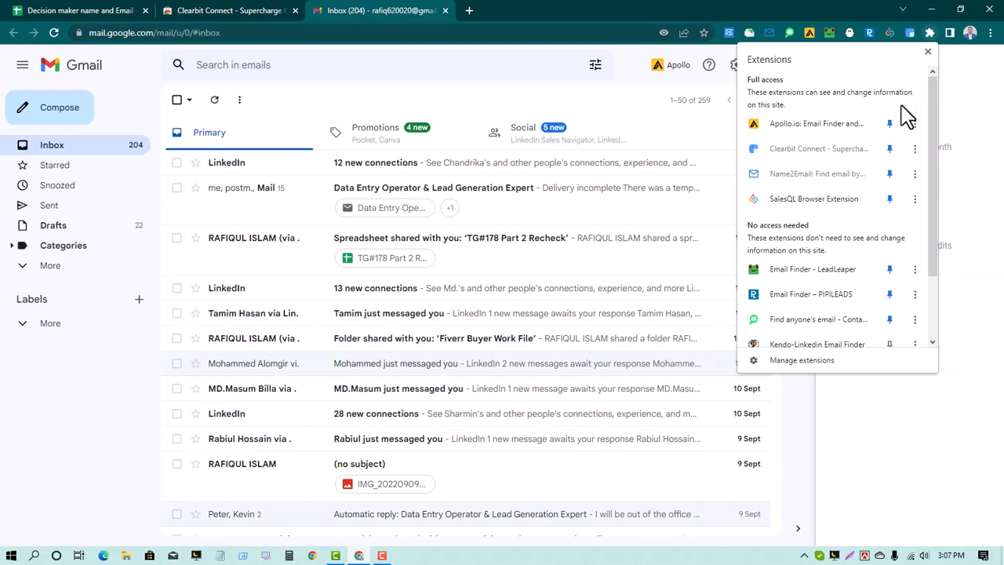
pyautogui.rightClick(910, 34)
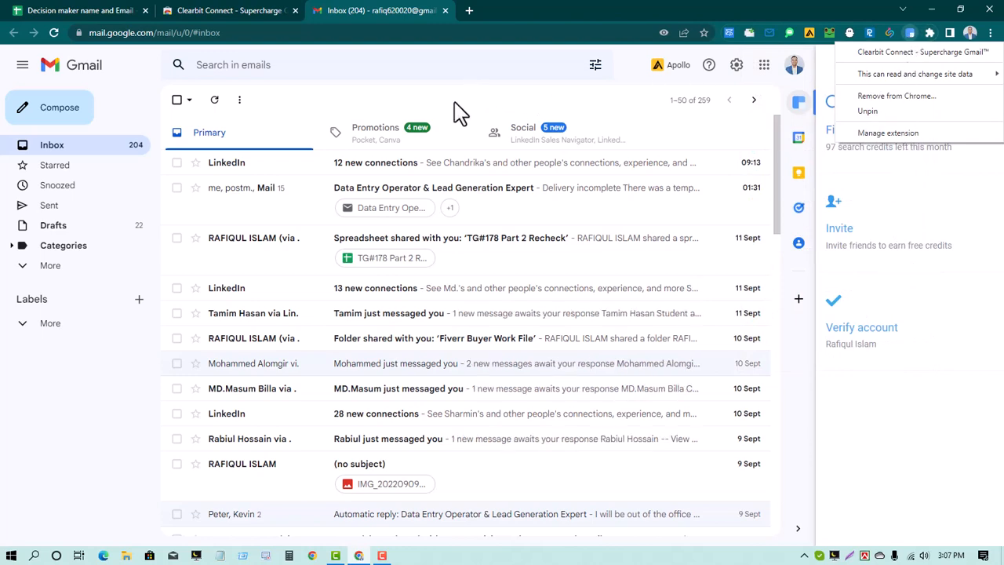
# Close the extension store and existing inbox tabs, and reopen Gmail in a new browser tab
pyautogui.click(294, 10)
pyautogui.click(294, 10)
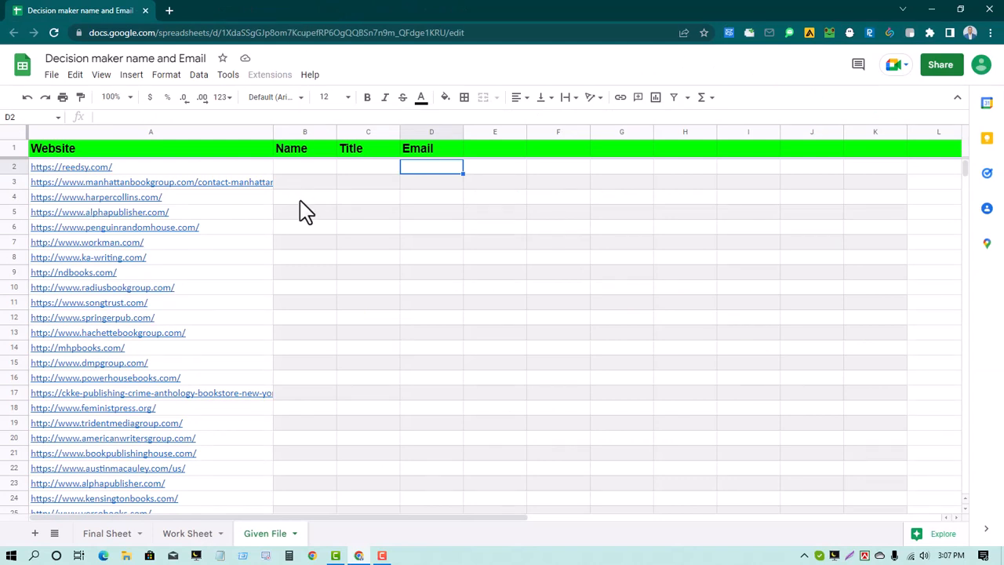
pyautogui.click(169, 11)
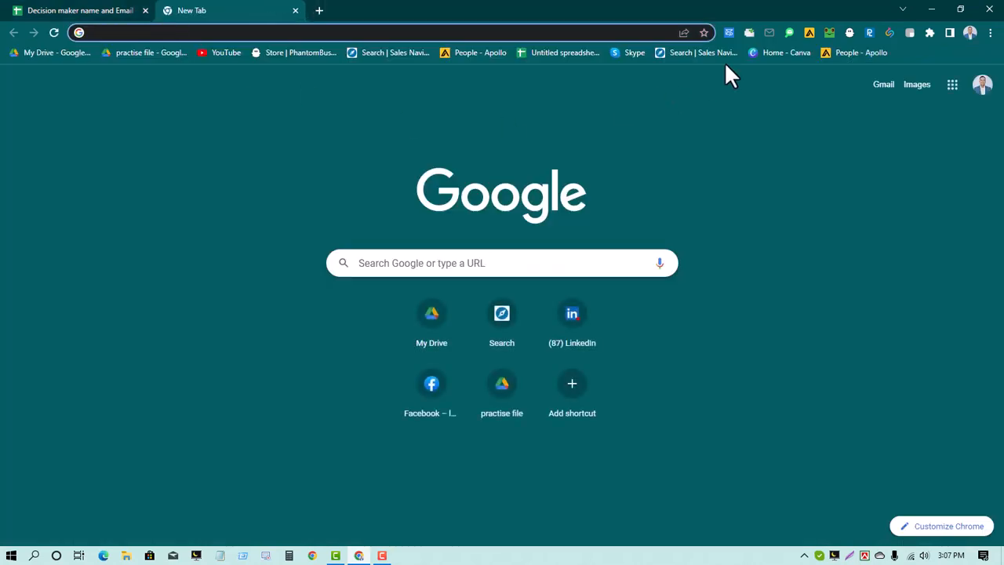
pyautogui.click(884, 84)
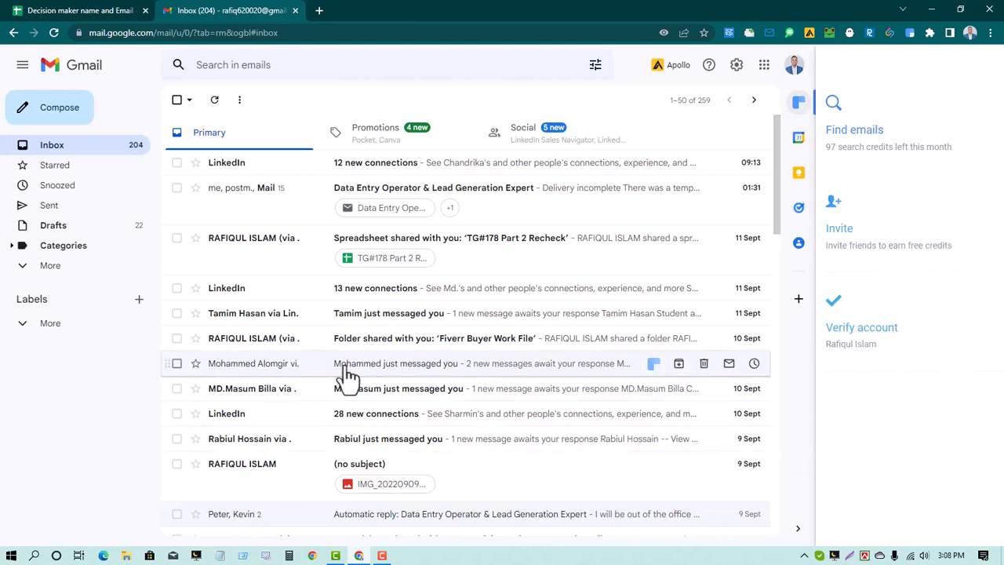
# In the Google Sheets file, copy only the domain reedsy.com from the website address in cell A2
pyautogui.click(78, 11)
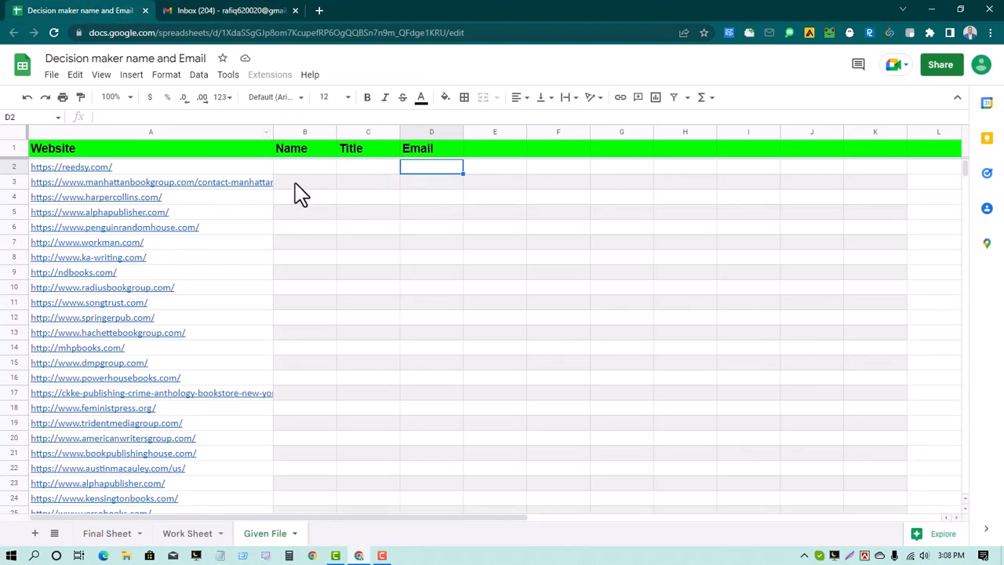
pyautogui.moveTo(212, 175)
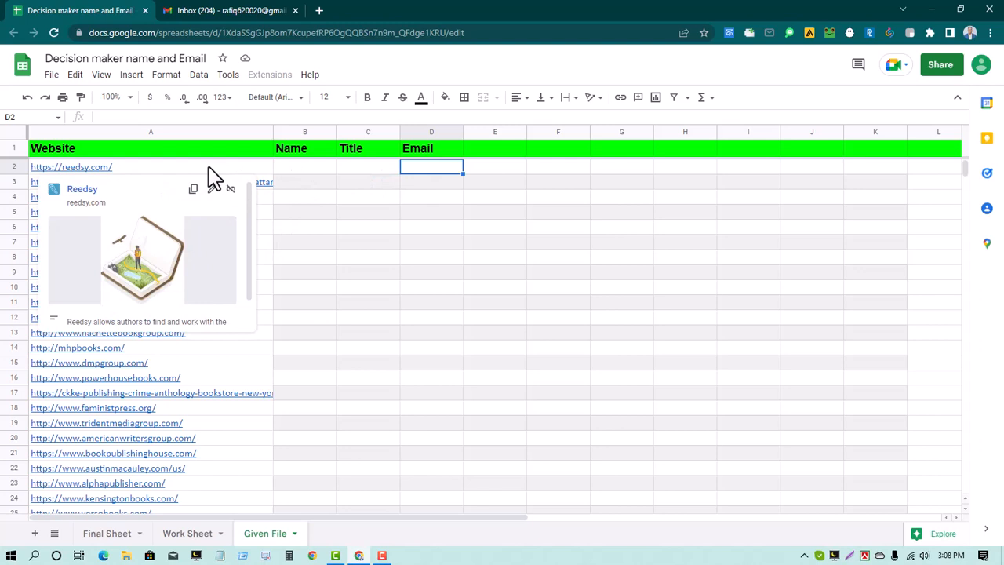
pyautogui.click(310, 171)
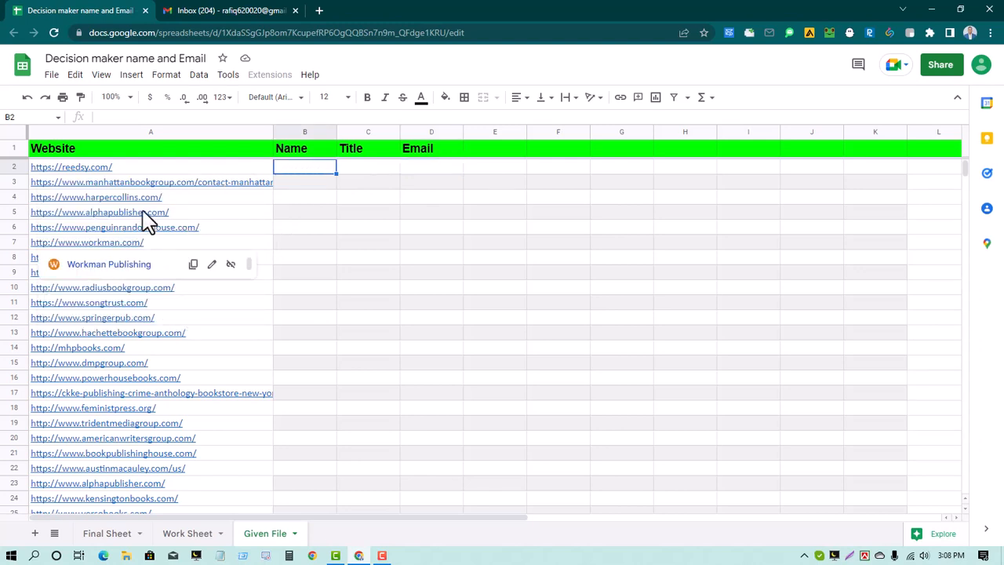
pyautogui.click(130, 168)
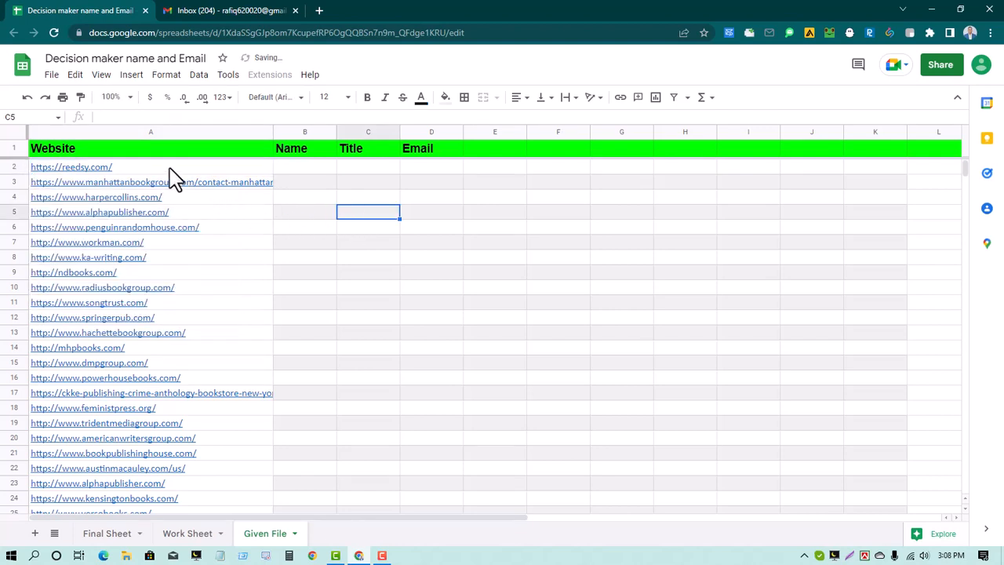
pyautogui.click(164, 169)
pyautogui.doubleClick(73, 169)
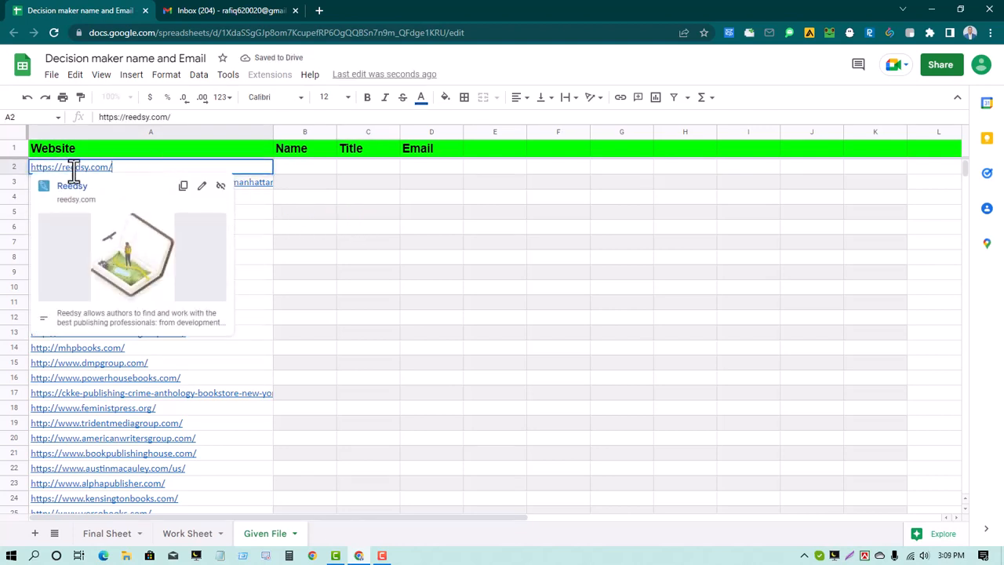
pyautogui.moveTo(62, 174); pyautogui.dragTo(94, 178)
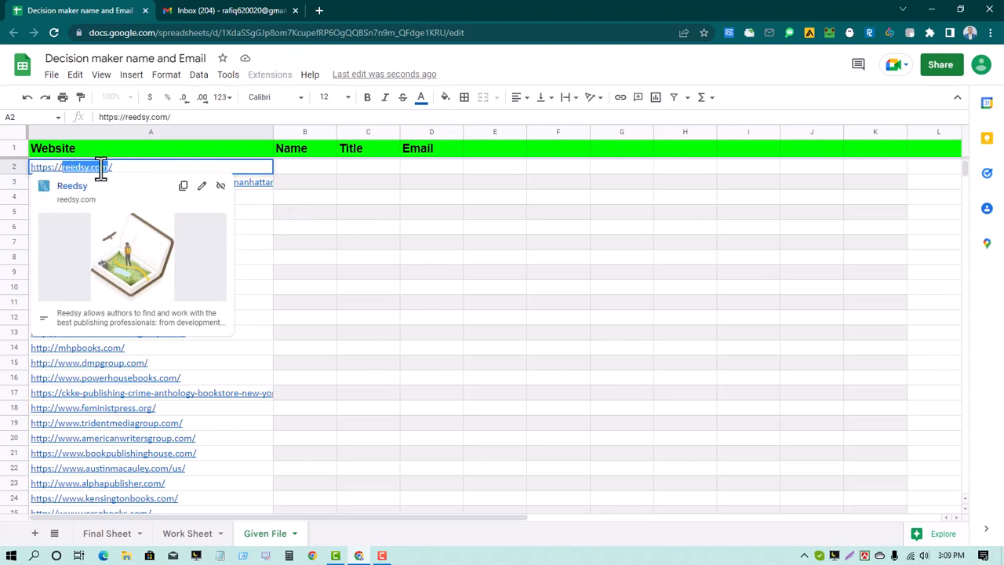
pyautogui.rightClick(100, 167)
pyautogui.click(130, 297)
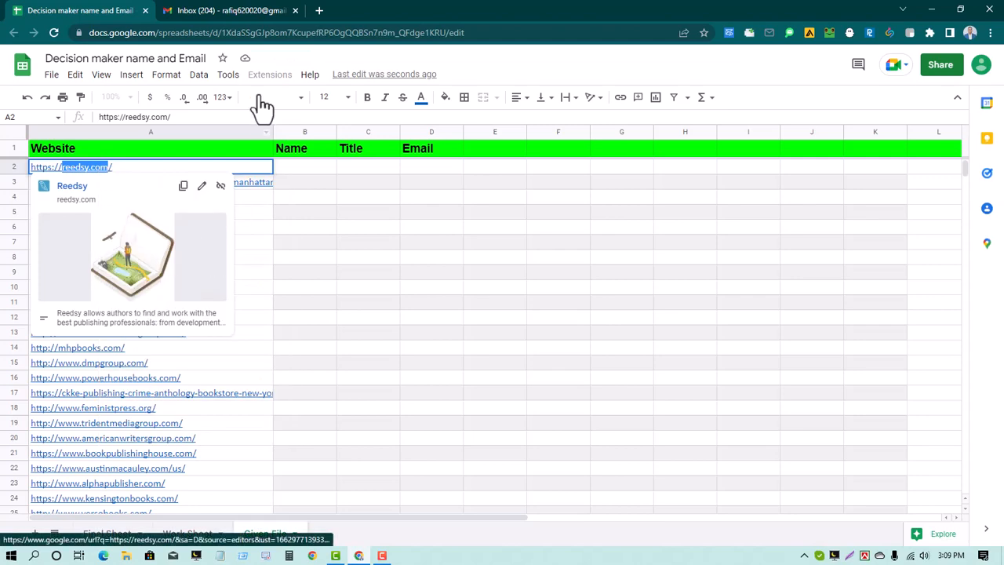
# In Gmail's Clearbit sidebar, find the company by the domain reedsy.com and open the list of people at Reedsy
pyautogui.click(228, 10)
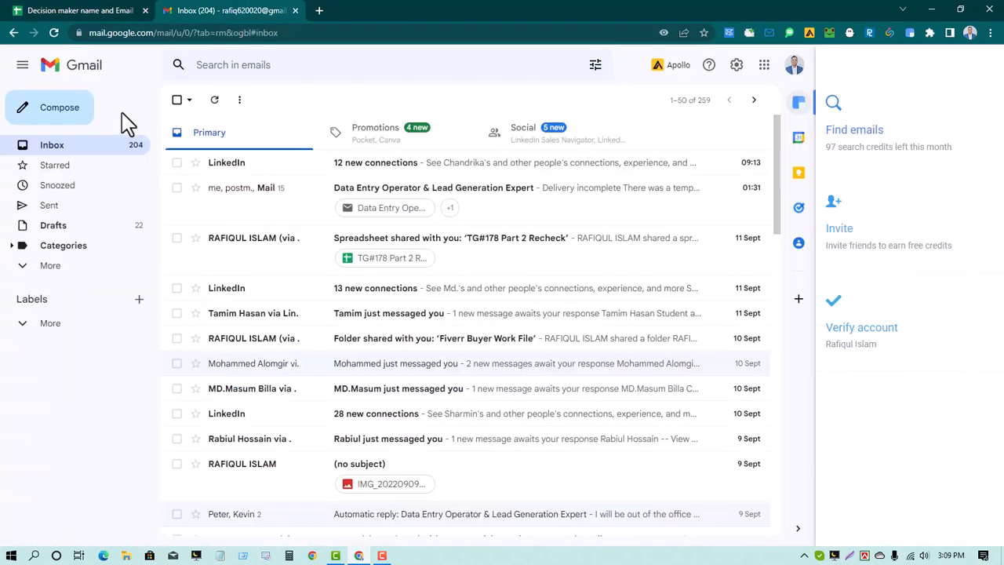
pyautogui.click(839, 112)
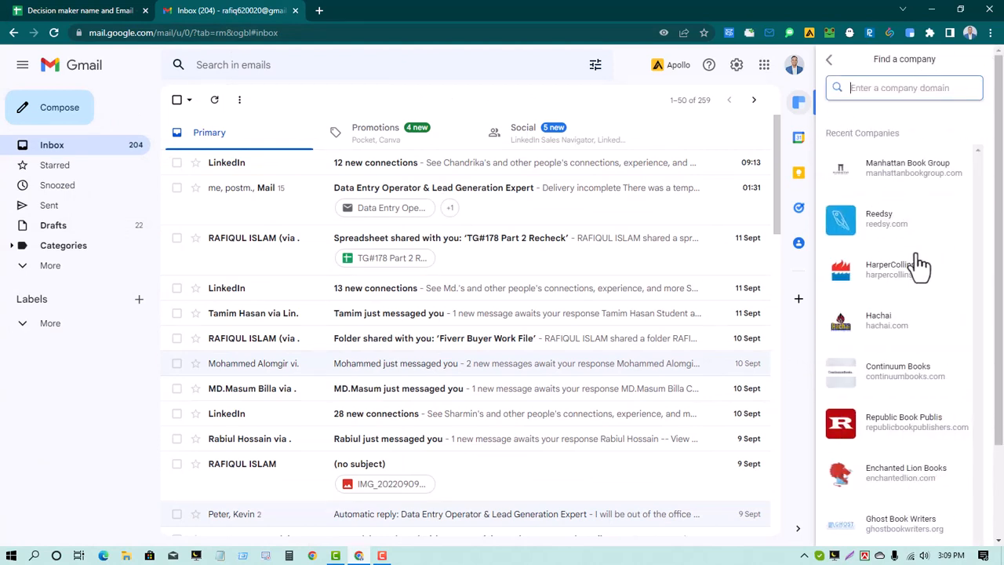
pyautogui.rightClick(878, 88)
pyautogui.click(898, 187)
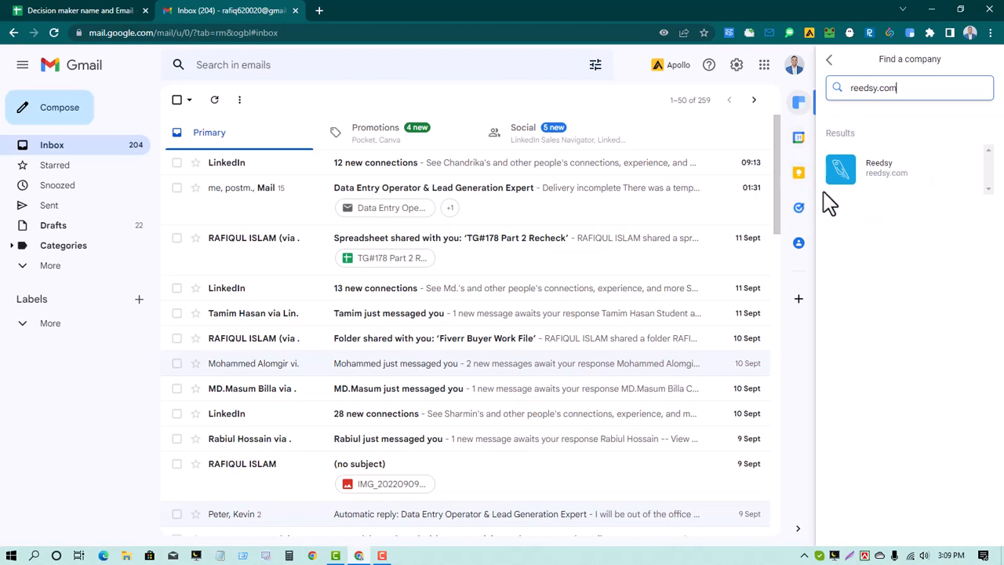
pyautogui.click(873, 177)
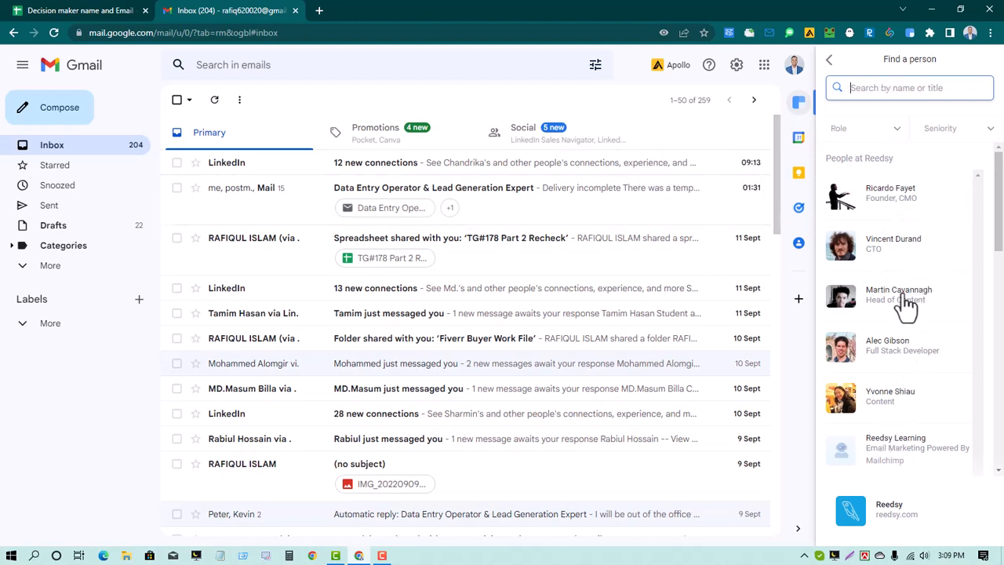
# Look through the people at Reedsy and open the profile of the Founder, CMO
pyautogui.scroll(-9, 876, 457)
pyautogui.scroll(5, 873, 478)
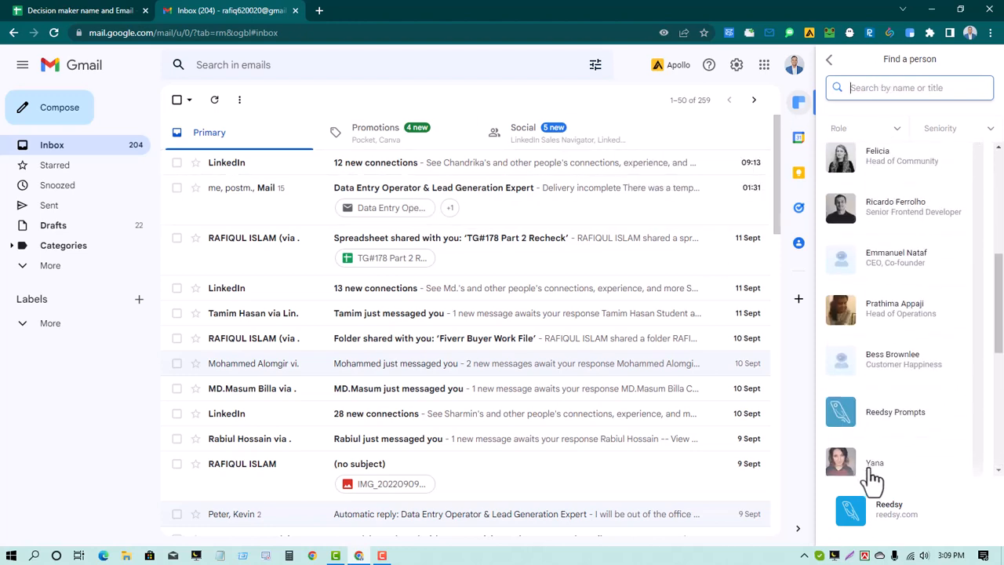
pyautogui.scroll(5, 873, 478)
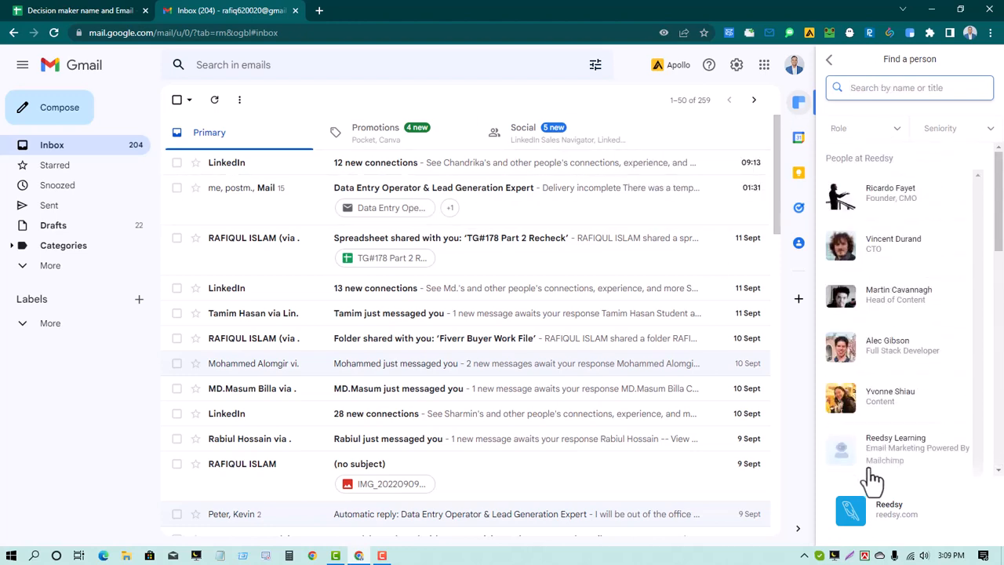
pyautogui.click(894, 196)
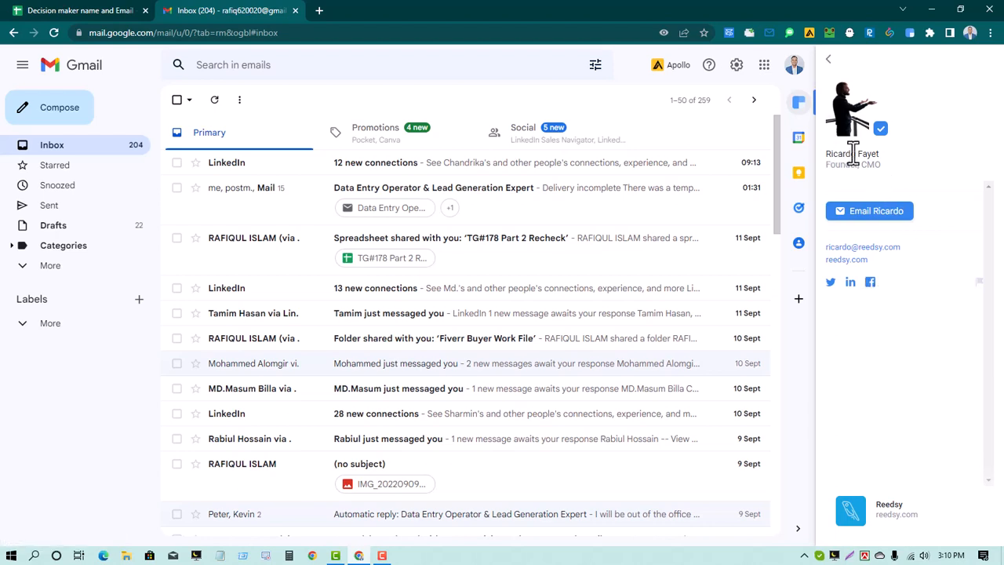
# Copy the founder's full name from the Clearbit profile into the Name cell B2 of the Google Sheets file
pyautogui.moveTo(890, 161); pyautogui.dragTo(829, 157)
pyautogui.rightClick(836, 156)
pyautogui.click(877, 163)
pyautogui.click(129, 11)
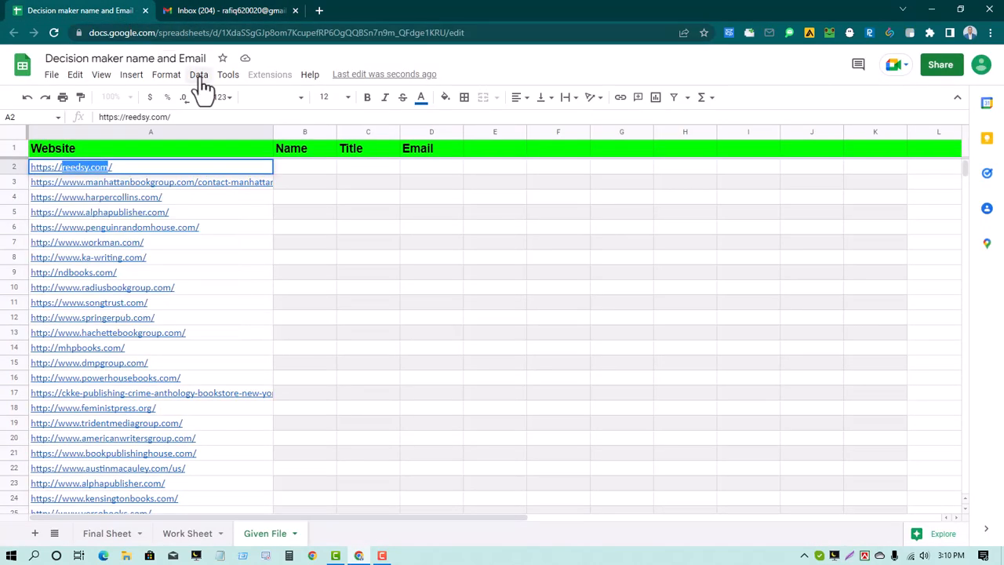
pyautogui.doubleClick(307, 171)
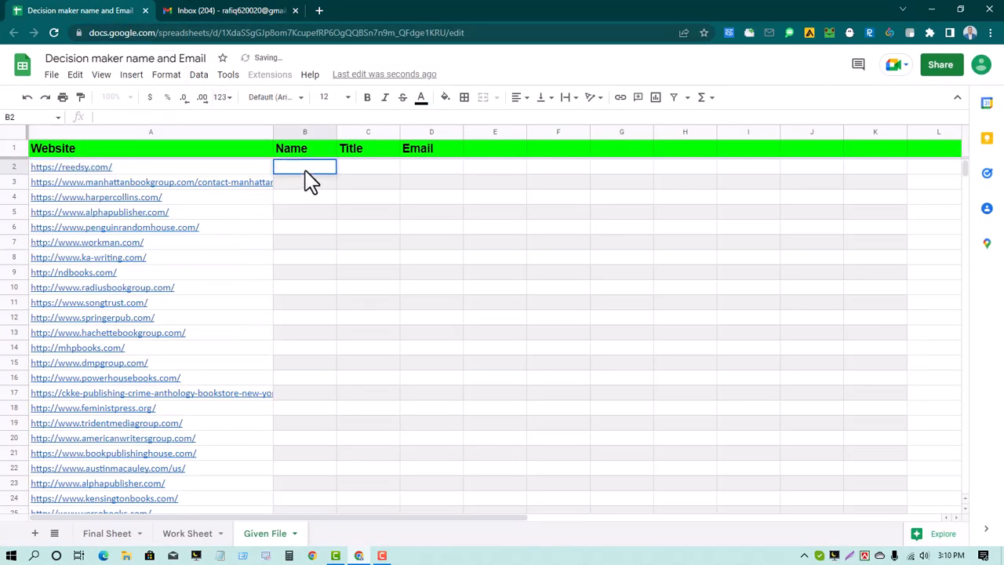
pyautogui.rightClick(308, 179)
pyautogui.click(340, 270)
pyautogui.click(342, 272)
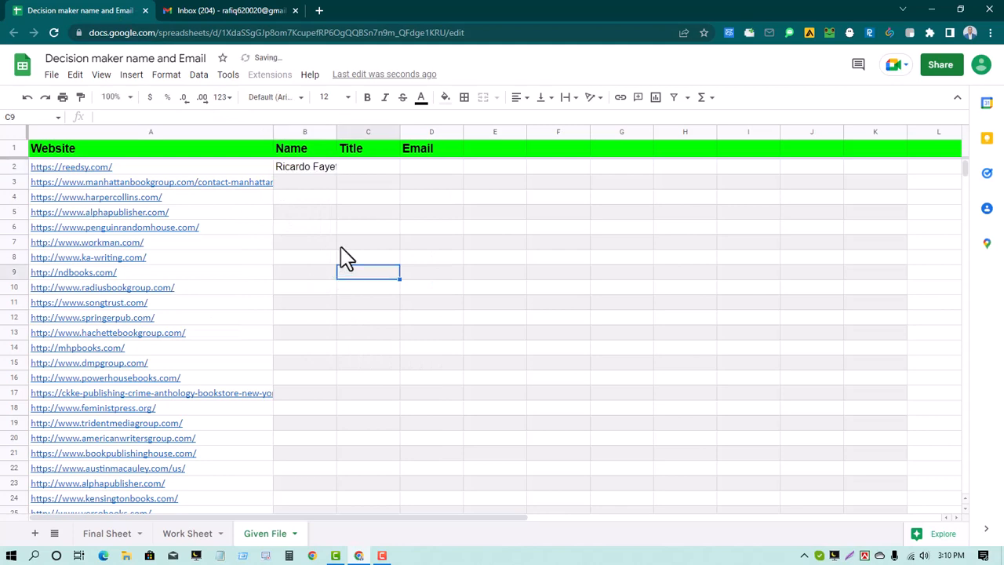
# Copy the title "Founder, CMO" from the Gmail sidebar profile into the Title cell C2 of the spreadsheet
pyautogui.click(370, 168)
pyautogui.click(287, 11)
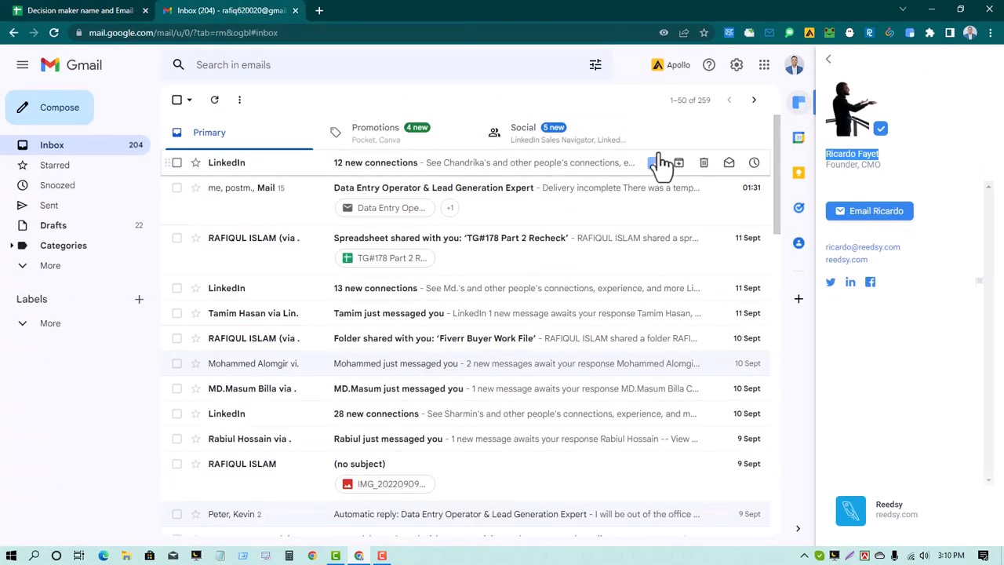
pyautogui.click(884, 178)
pyautogui.moveTo(879, 168); pyautogui.dragTo(831, 162)
pyautogui.rightClick(833, 162)
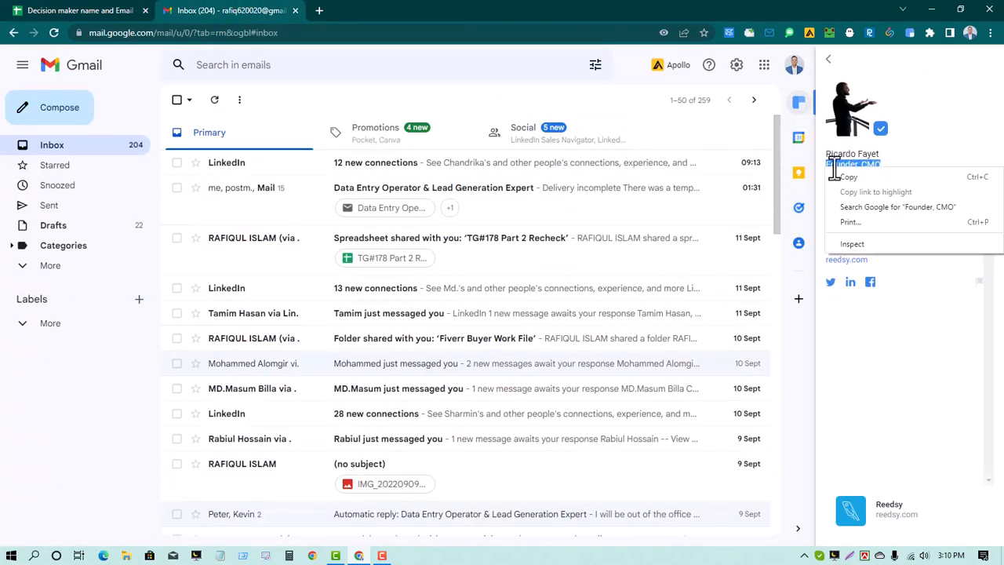
pyautogui.click(861, 184)
pyautogui.click(95, 10)
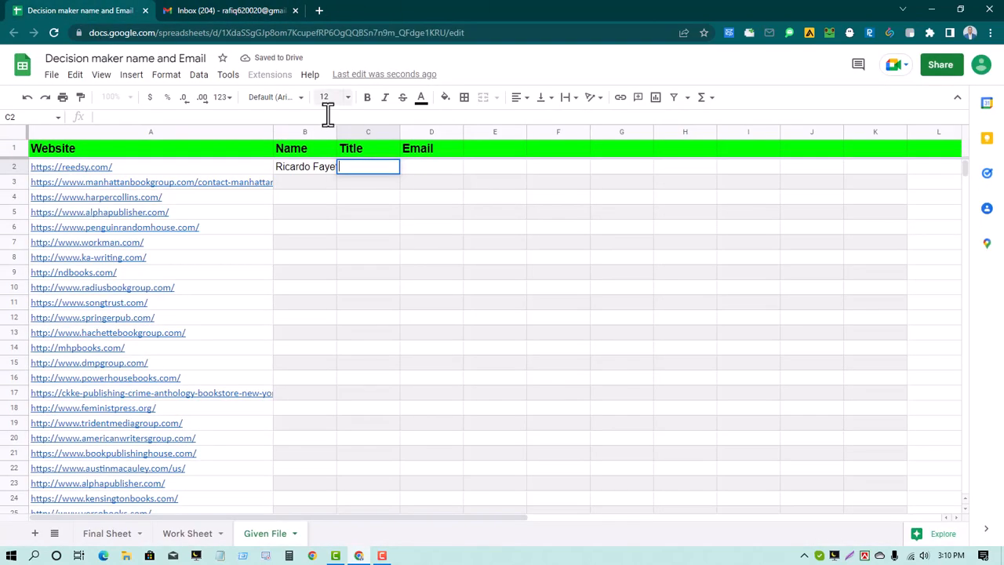
pyautogui.rightClick(363, 166)
pyautogui.click(409, 263)
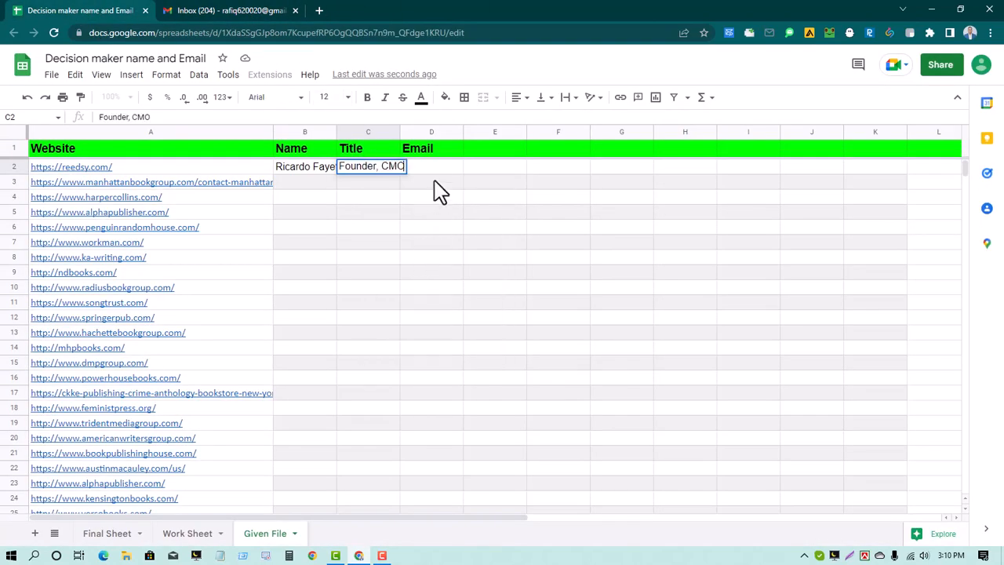
# Copy the founder's e-mail address from the Gmail sidebar profile into the Email cell D2 of the spreadsheet
pyautogui.click(436, 167)
pyautogui.click(242, 11)
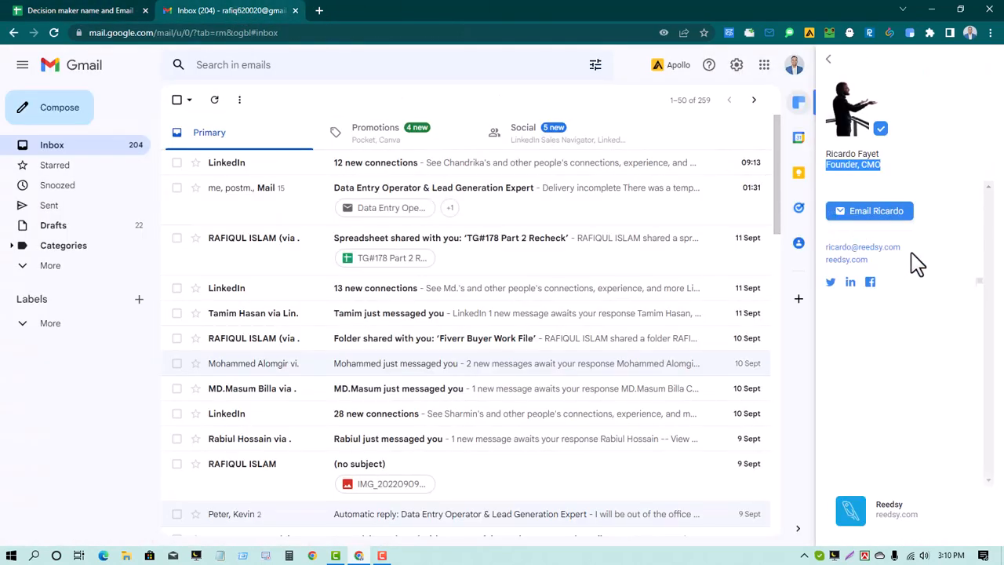
pyautogui.moveTo(902, 248); pyautogui.dragTo(828, 255)
pyautogui.rightClick(859, 249)
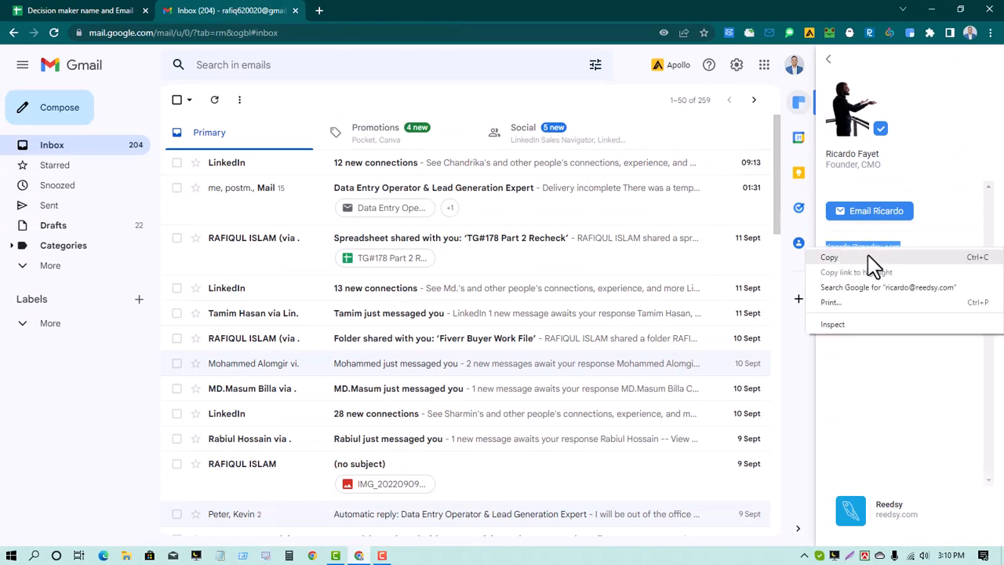
pyautogui.click(866, 258)
pyautogui.click(94, 11)
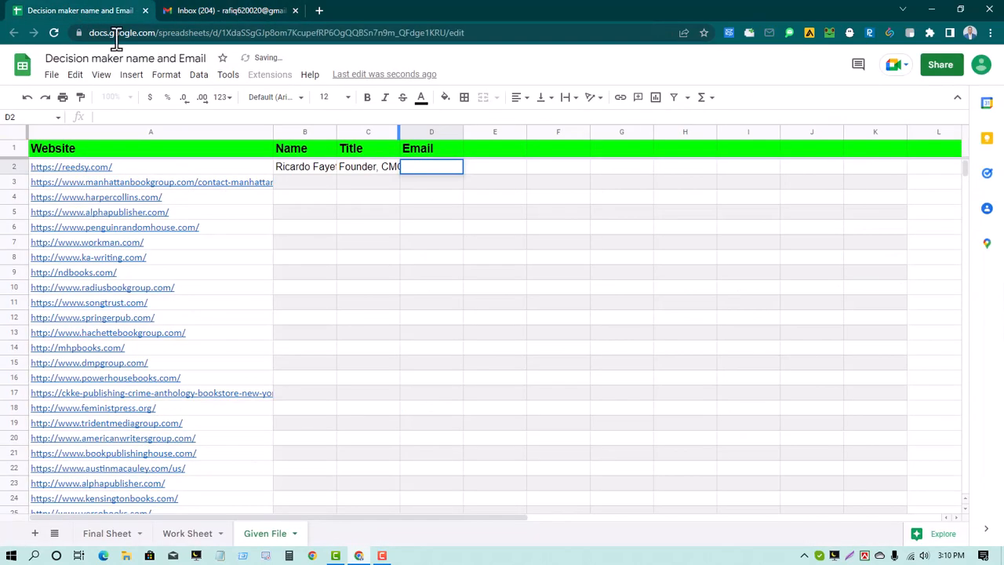
pyautogui.rightClick(440, 170)
pyautogui.click(479, 268)
pyautogui.click(461, 274)
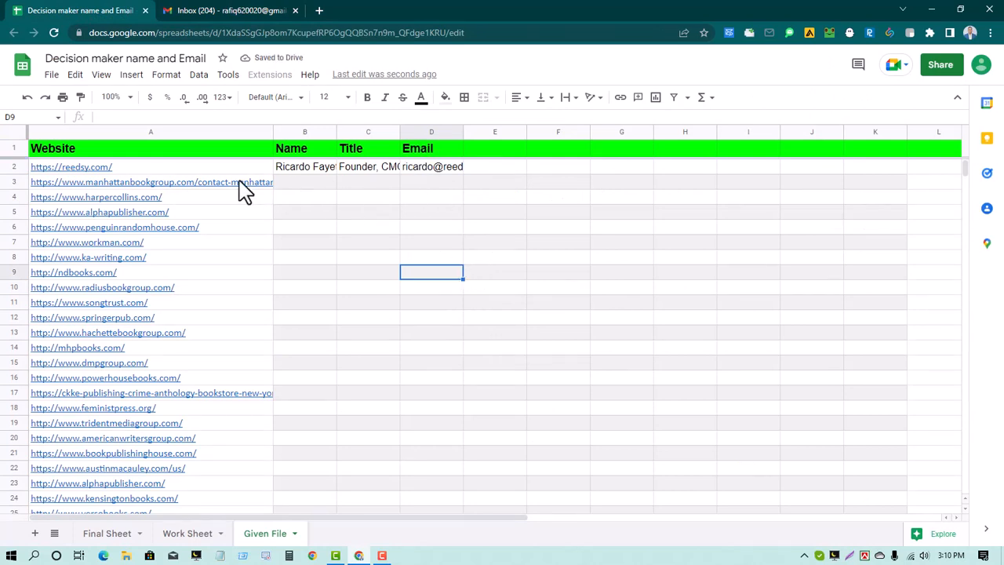
# Copy only the domain manhattanbookgroup.com from the website address in cell A3
pyautogui.click(208, 182)
pyautogui.doubleClick(119, 182)
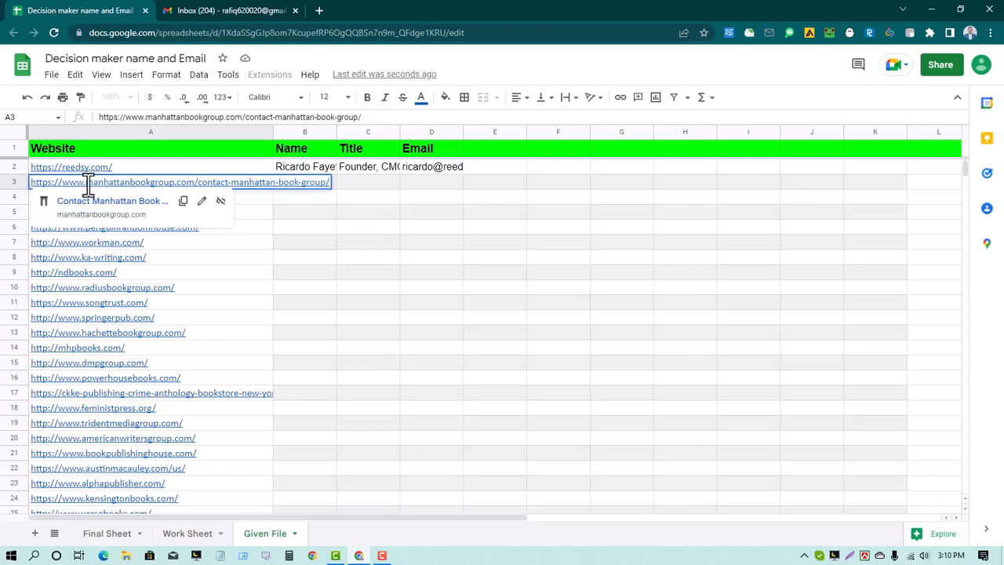
pyautogui.moveTo(86, 182); pyautogui.dragTo(195, 182)
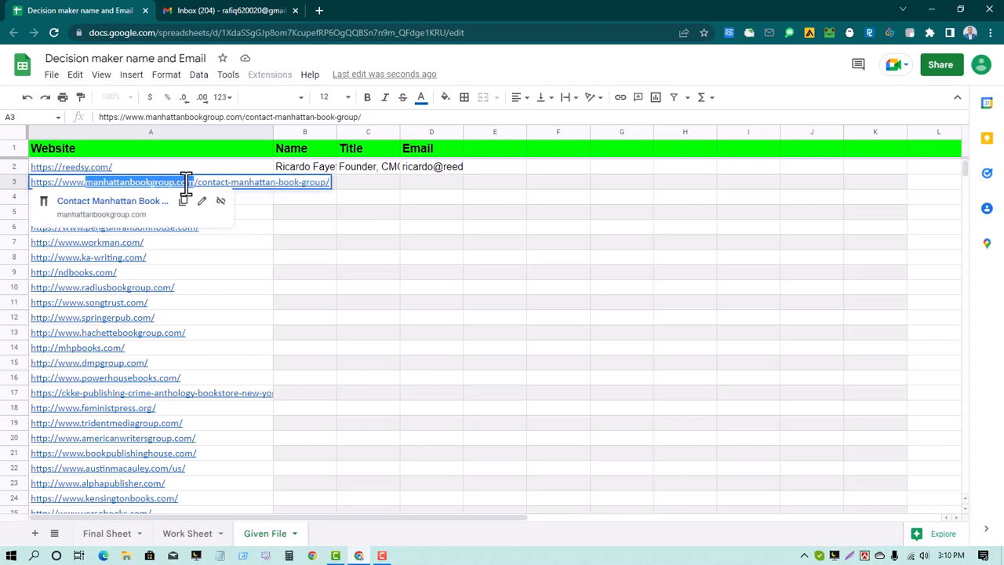
pyautogui.rightClick(195, 182)
pyautogui.click(218, 309)
# Back in Gmail's Clearbit sidebar, find the company manhattanbookgroup.com and open the list of people at Manhattan Book Group
pyautogui.click(231, 11)
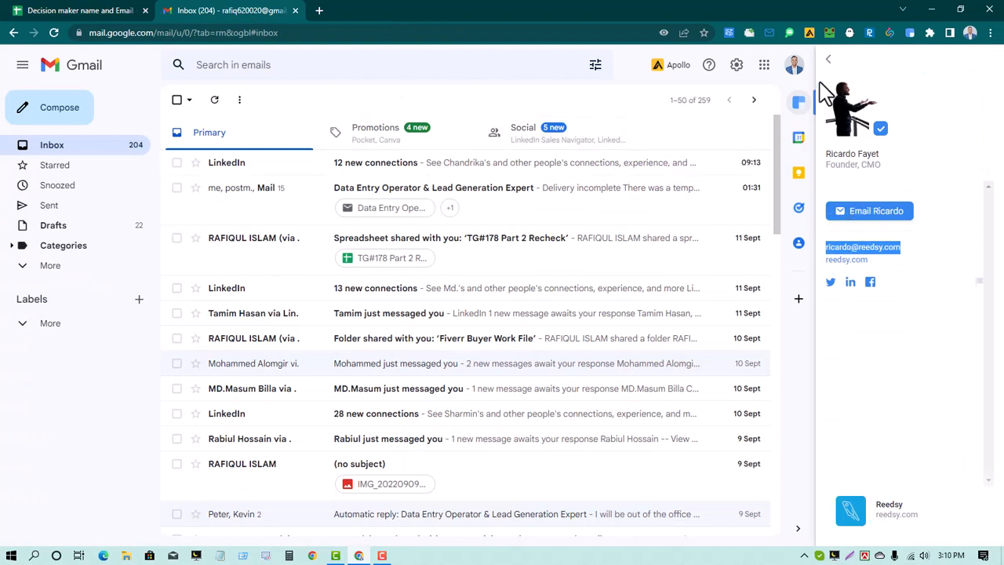
pyautogui.click(828, 62)
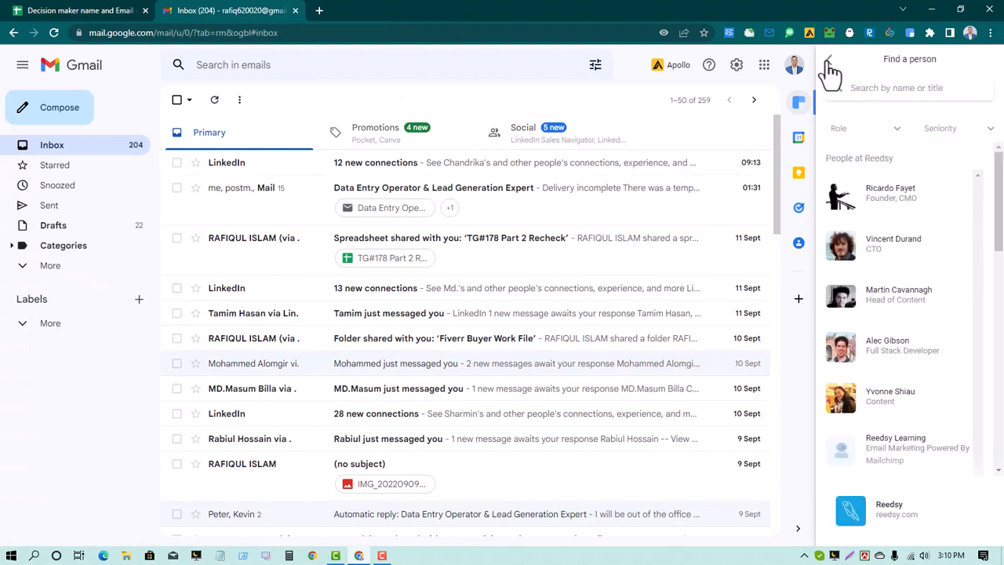
pyautogui.click(829, 64)
pyautogui.rightClick(862, 88)
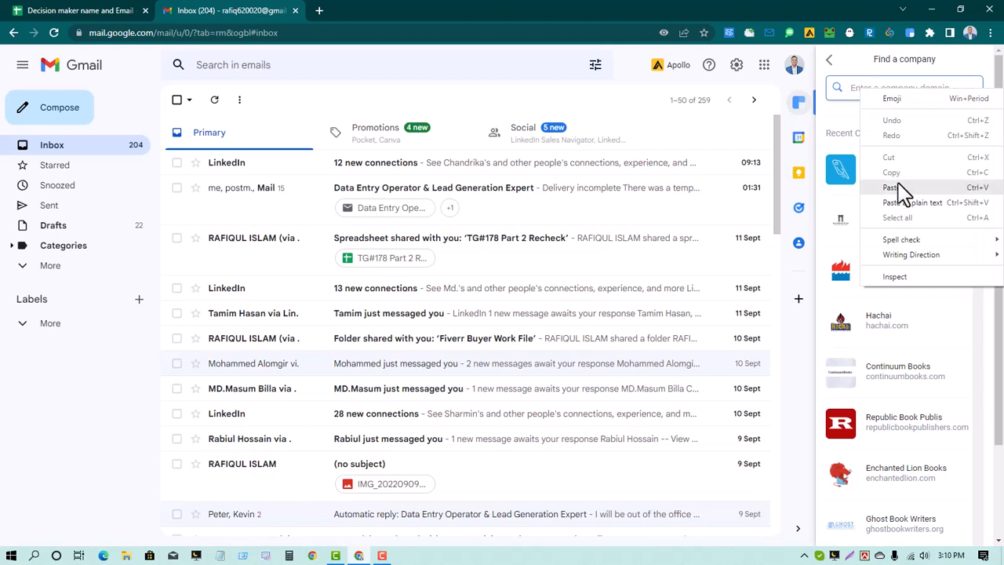
pyautogui.click(903, 189)
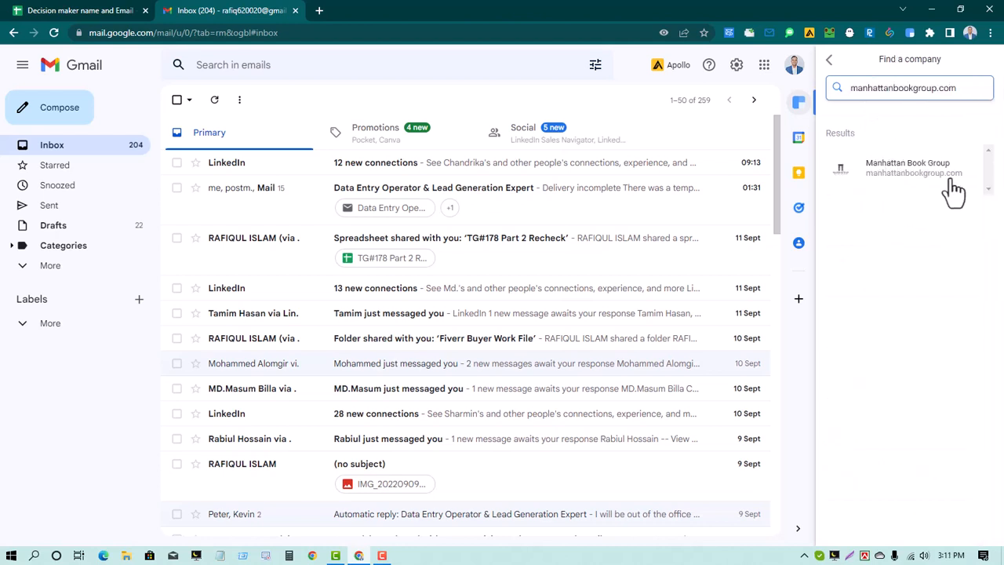
pyautogui.click(894, 173)
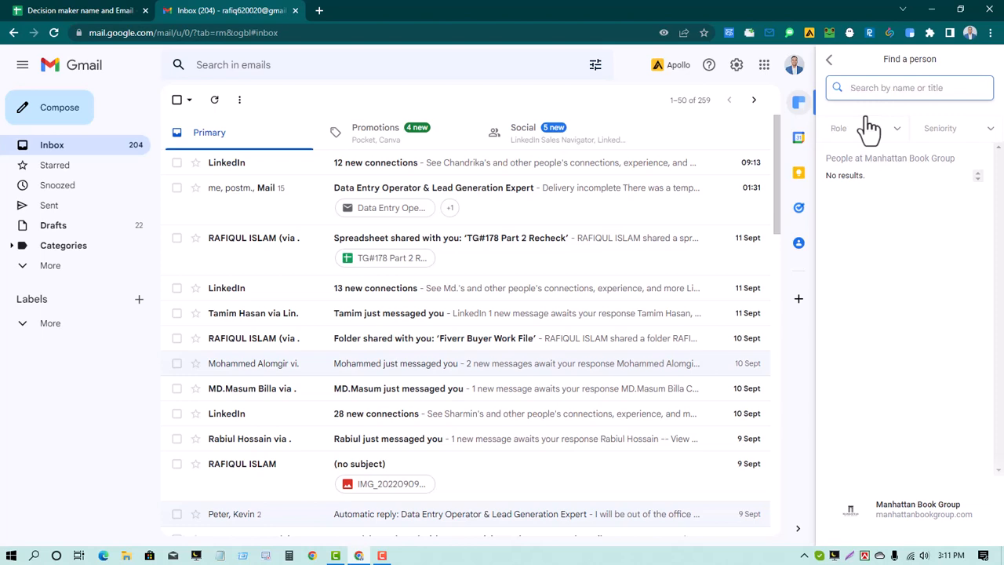
# Copy the domain harpercollins.com from cell A4 of the spreadsheet and try searching for it in the person search of Gmail's Clearbit sidebar
pyautogui.click(58, 11)
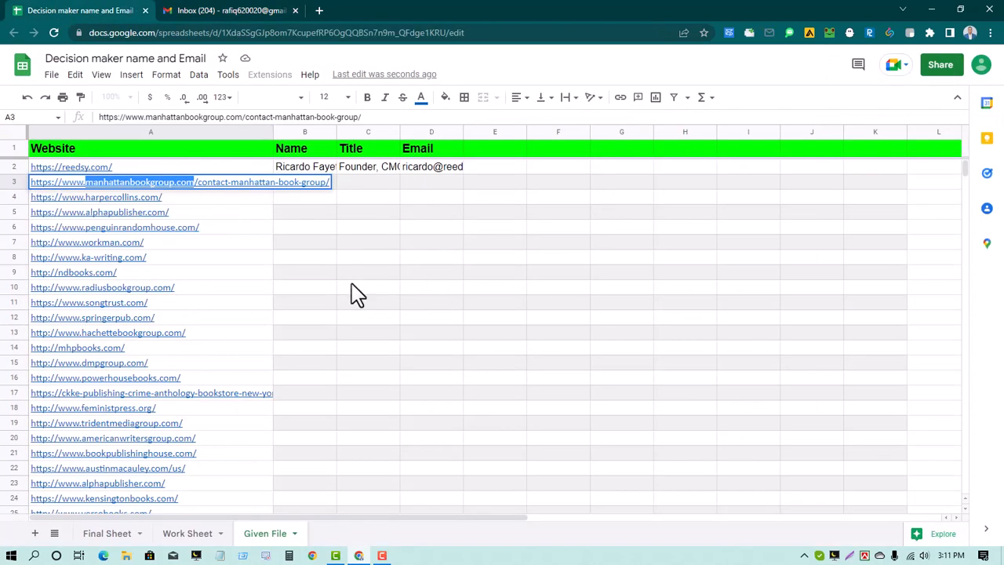
pyautogui.click(125, 198)
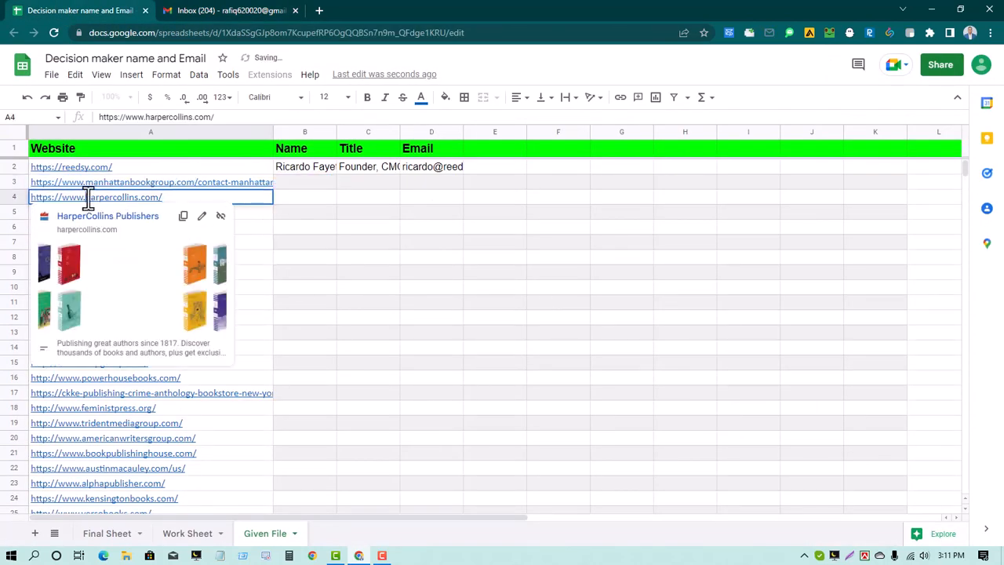
pyautogui.moveTo(87, 197); pyautogui.dragTo(159, 197)
pyautogui.rightClick(154, 197)
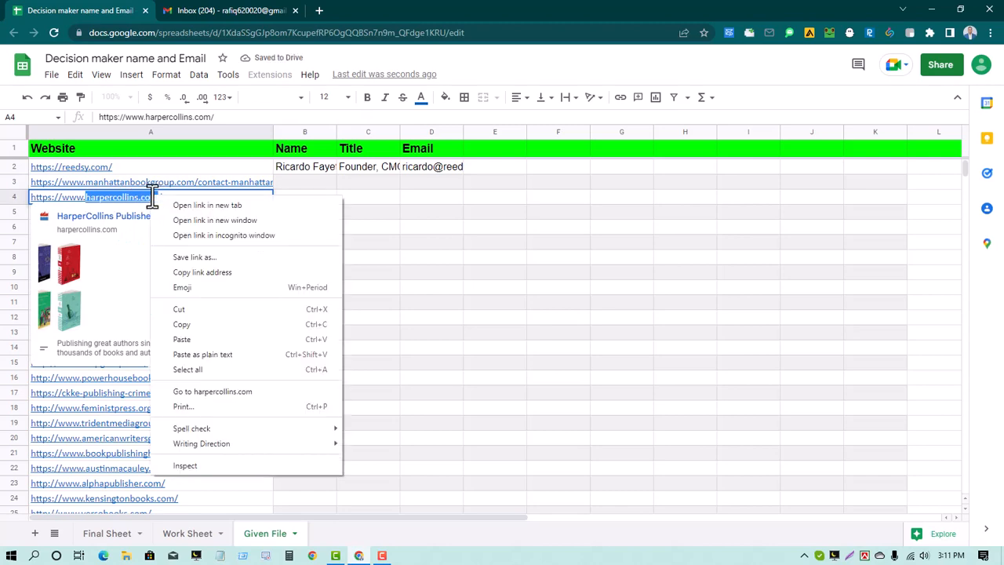
pyautogui.click(184, 324)
pyautogui.click(228, 11)
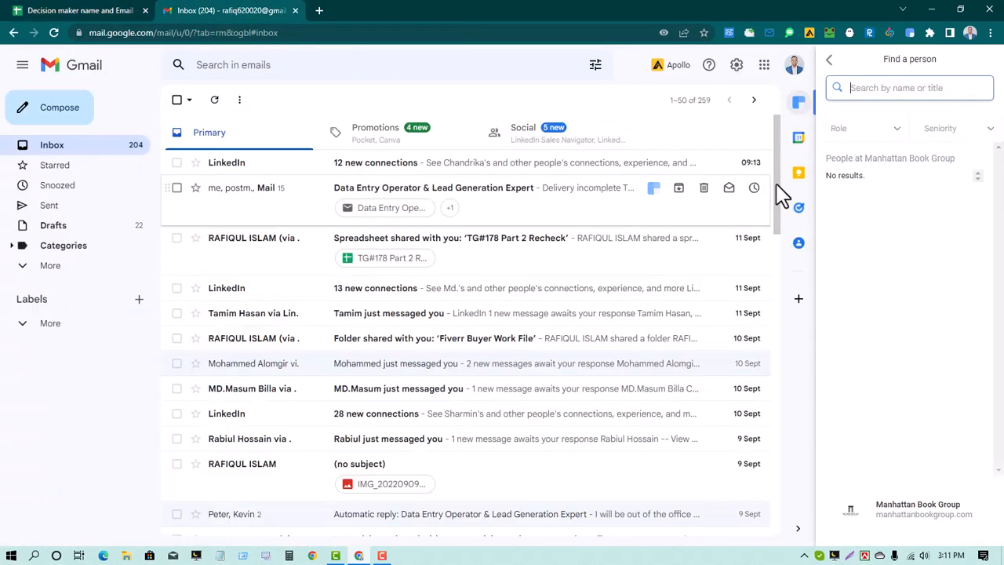
pyautogui.rightClick(872, 88)
pyautogui.click(902, 196)
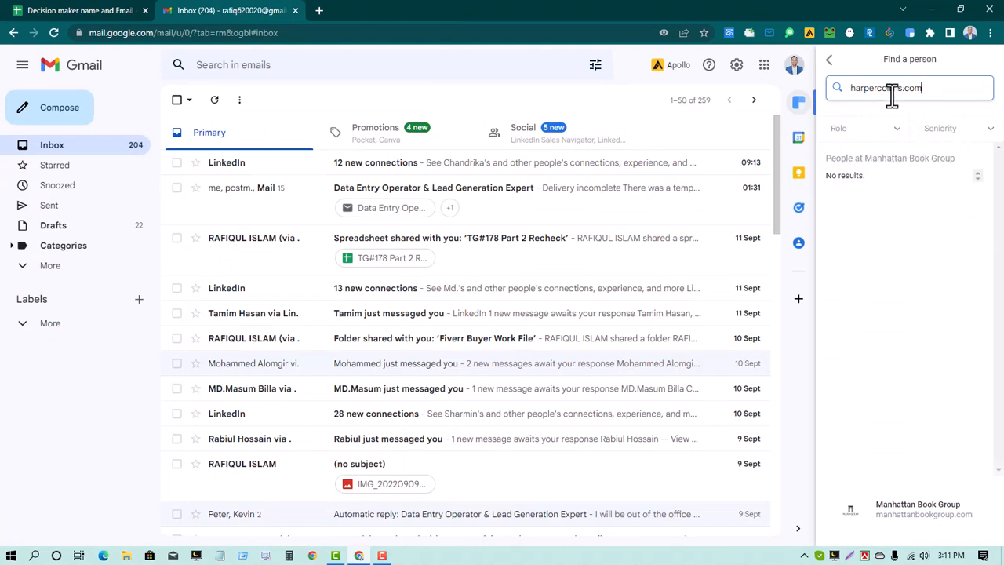
# Return the Clearbit sidebar to the company search and copy only the domain alphapublisher.com from spreadsheet cell A5
pyautogui.click(829, 61)
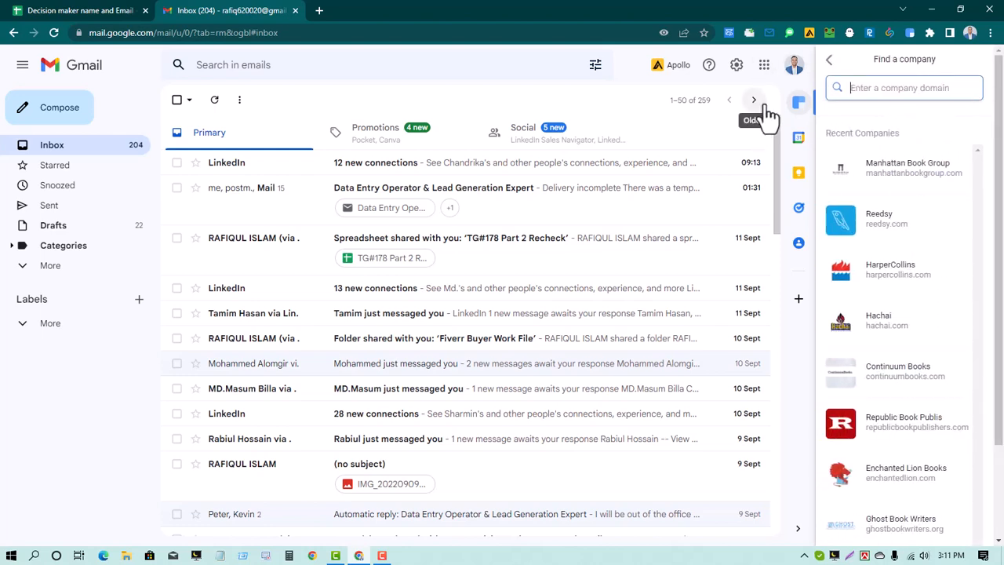
pyautogui.click(100, 11)
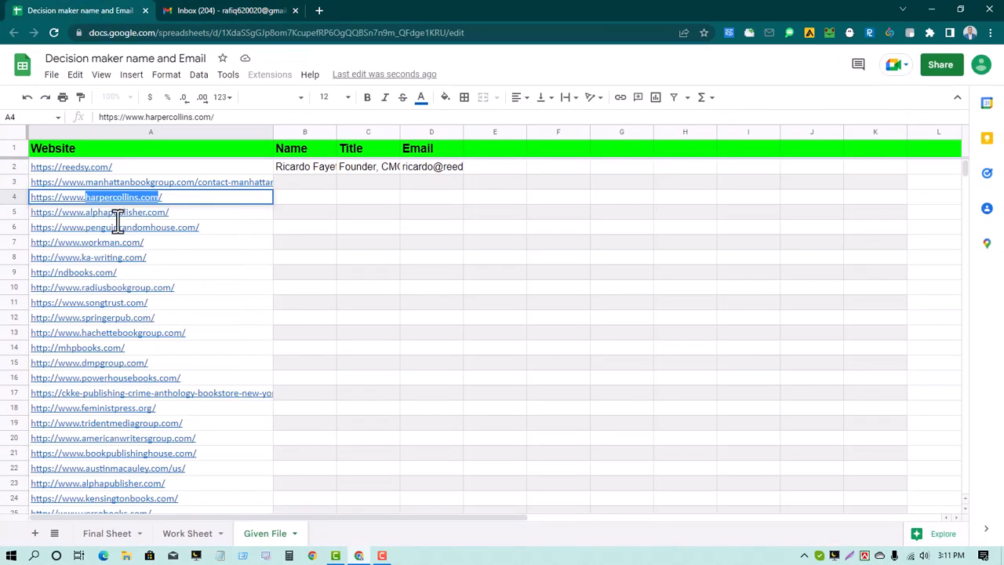
pyautogui.click(92, 212)
pyautogui.moveTo(88, 212); pyautogui.dragTo(165, 212)
pyautogui.rightClick(155, 211)
pyautogui.click(196, 339)
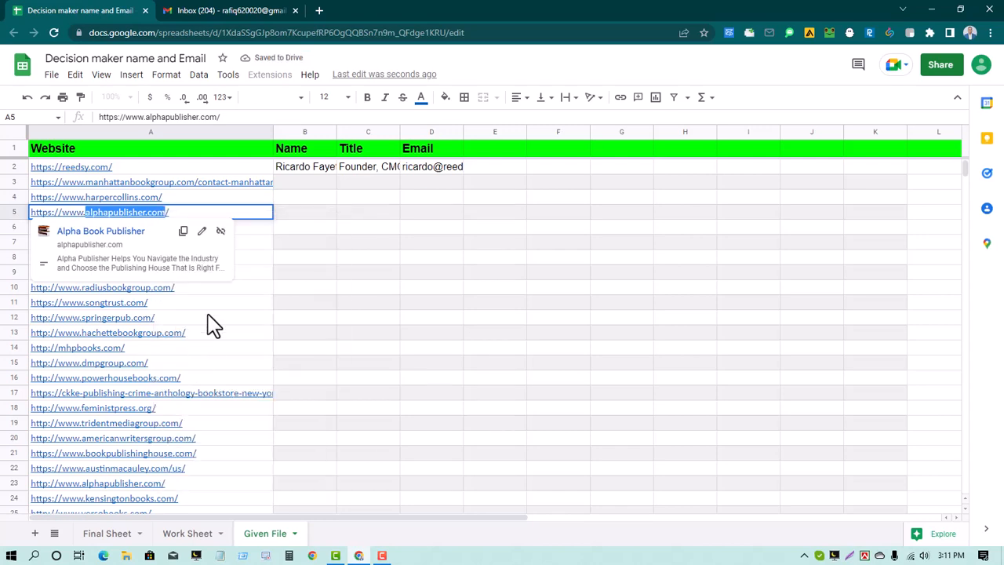
# In Gmail's Clearbit sidebar, find the company alphapublisher.com and open the profile of Alpha Book Publisher's CEO
pyautogui.click(232, 10)
pyautogui.rightClick(847, 90)
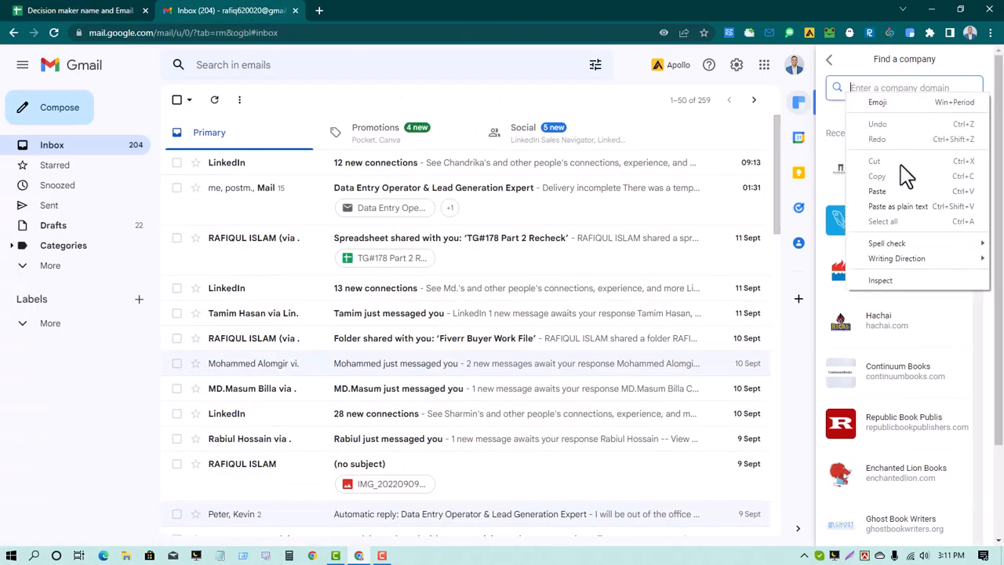
pyautogui.click(903, 174)
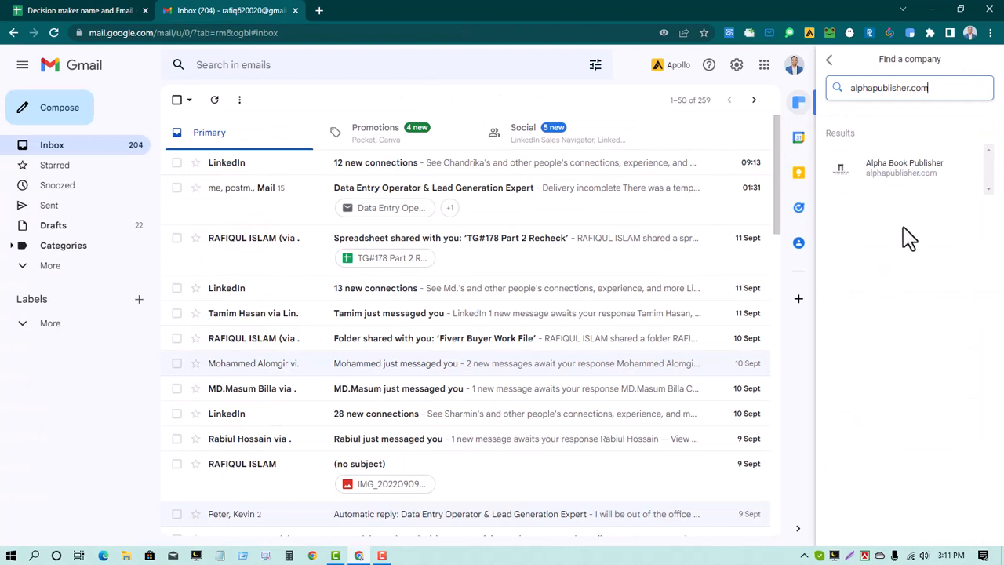
pyautogui.click(897, 174)
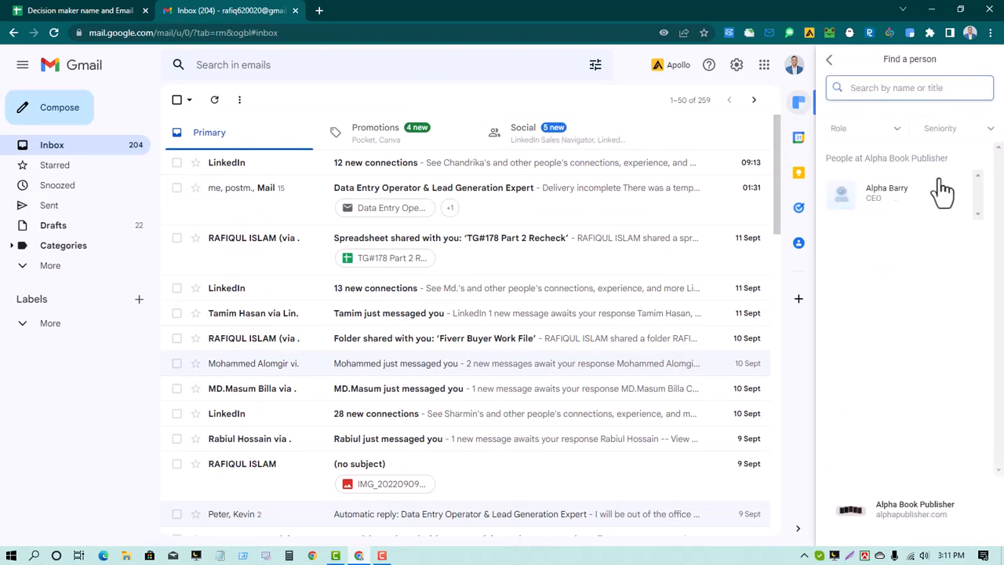
pyautogui.click(881, 201)
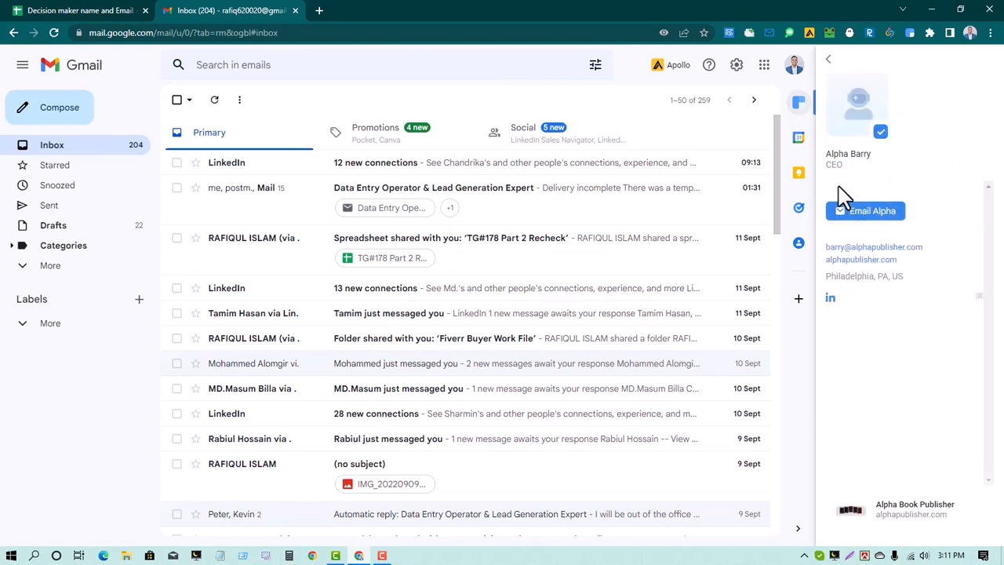
# Copy the CEO's full name from the Gmail sidebar profile into the Name cell B5 of the spreadsheet
pyautogui.moveTo(872, 156); pyautogui.dragTo(824, 157)
pyautogui.rightClick(831, 157)
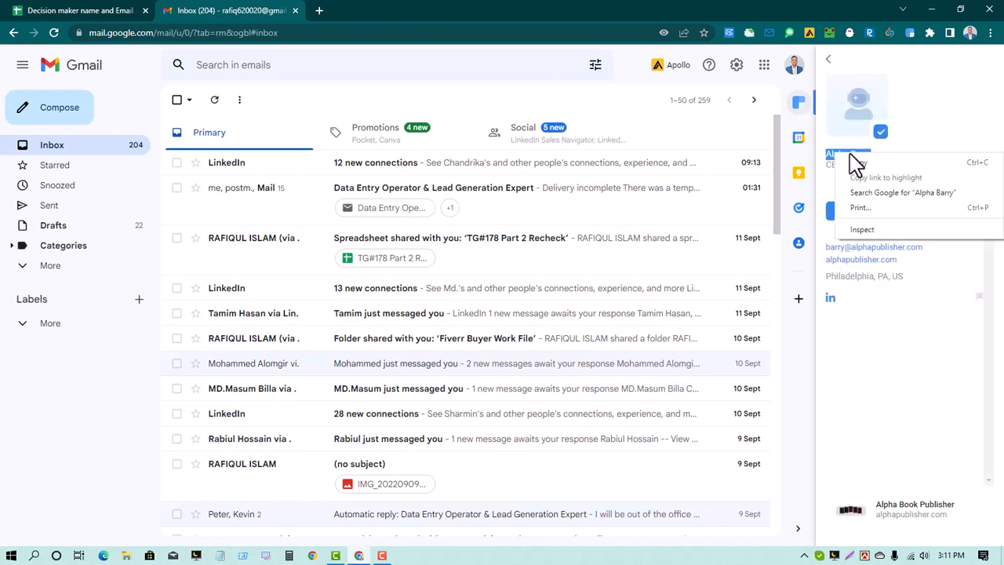
pyautogui.click(878, 166)
pyautogui.click(92, 12)
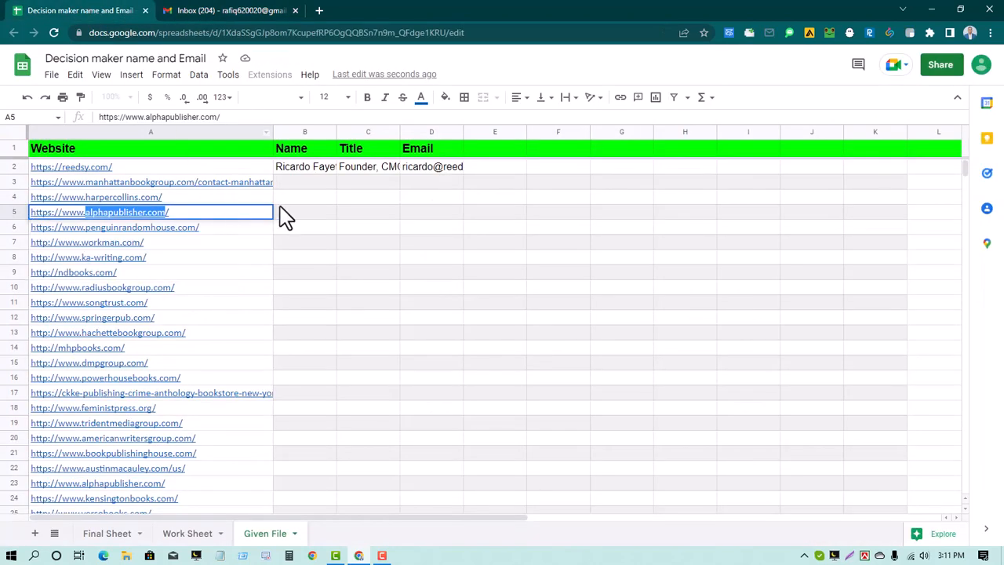
pyautogui.click(285, 215)
pyautogui.rightClick(286, 210)
pyautogui.click(331, 306)
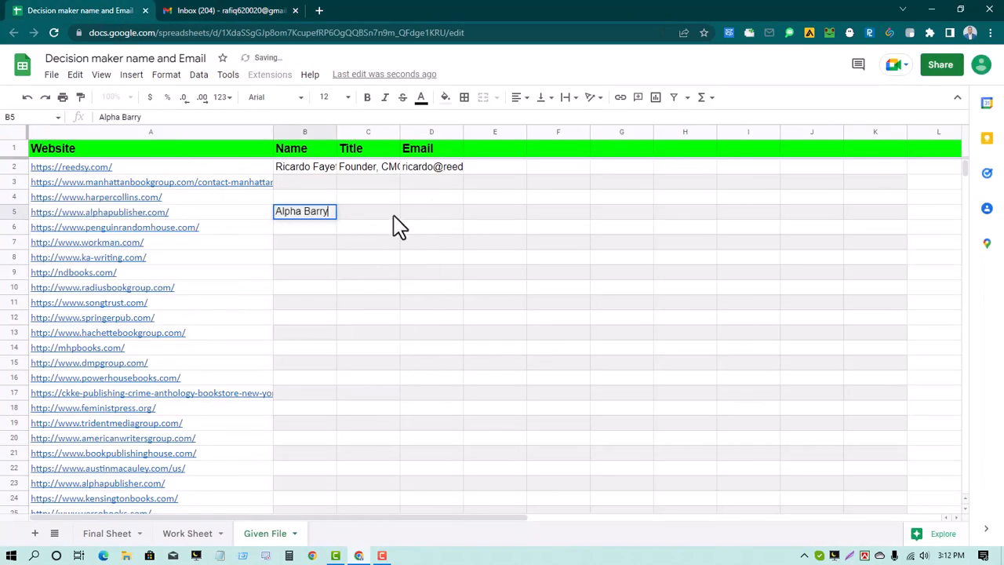
# Copy the title "CEO" from the Gmail sidebar profile into the Title cell C5 of the spreadsheet
pyautogui.doubleClick(378, 214)
pyautogui.click(235, 12)
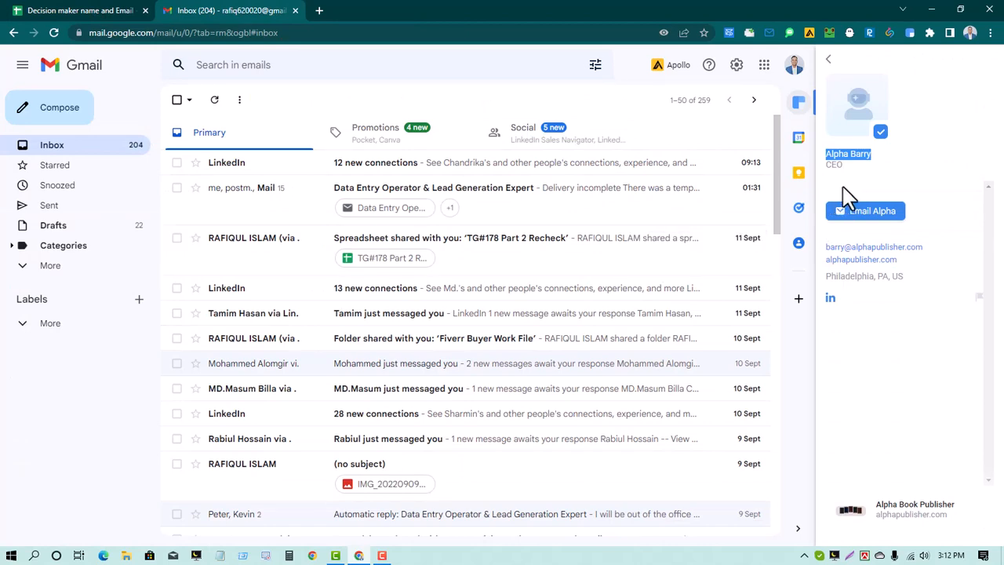
pyautogui.moveTo(845, 167); pyautogui.dragTo(830, 164)
pyautogui.rightClick(829, 165)
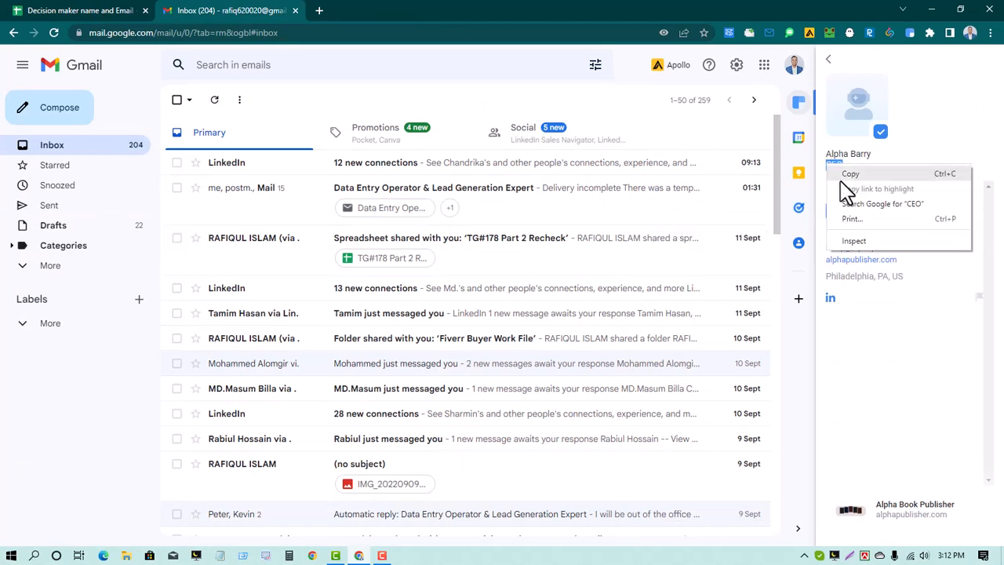
pyautogui.click(845, 173)
pyautogui.click(69, 10)
pyautogui.rightClick(378, 211)
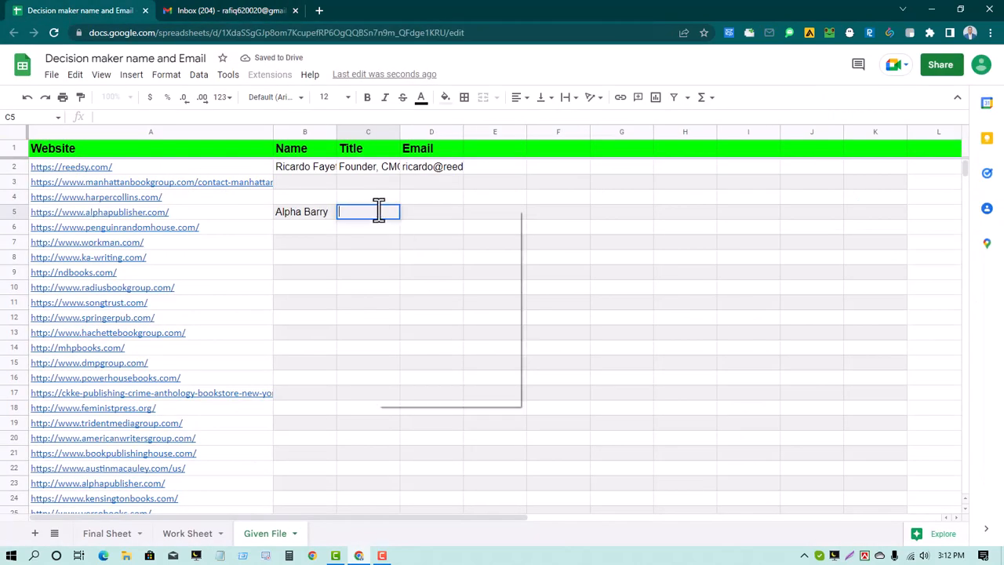
pyautogui.click(403, 308)
# Copy the CEO's e-mail address from the Gmail sidebar profile into the Email cell D5 of the spreadsheet
pyautogui.click(449, 213)
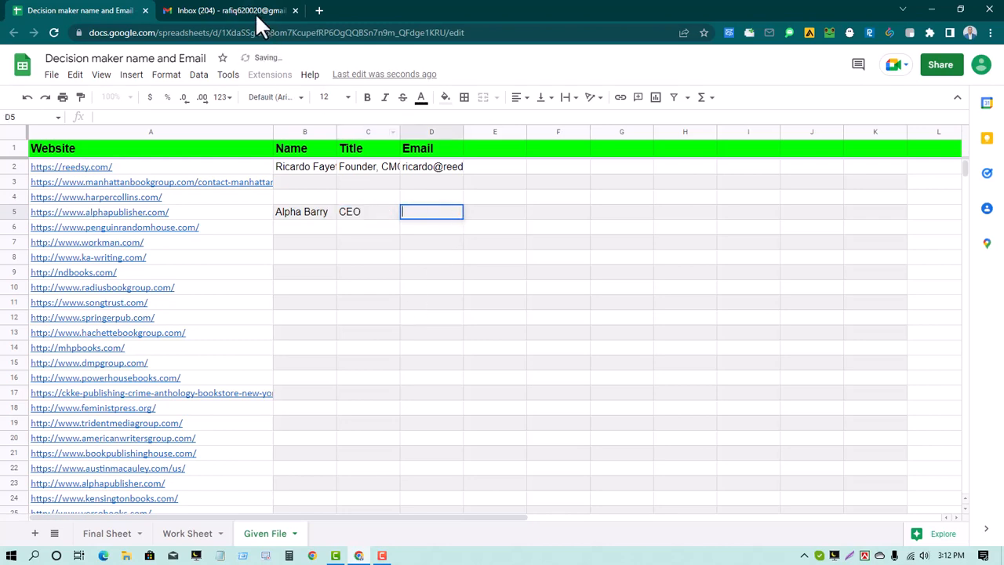
pyautogui.click(255, 12)
pyautogui.moveTo(933, 249); pyautogui.dragTo(828, 247)
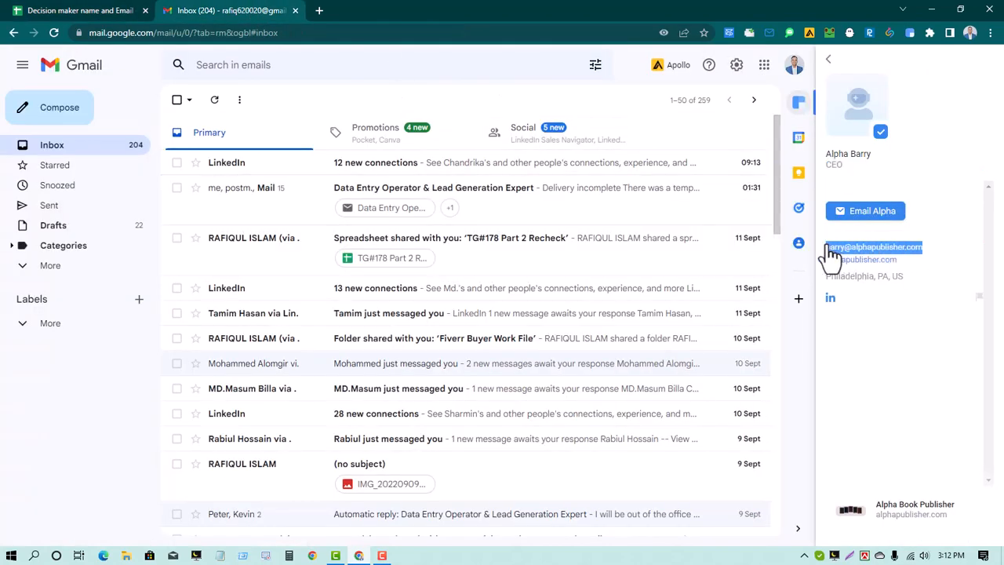
pyautogui.rightClick(831, 254)
pyautogui.click(855, 255)
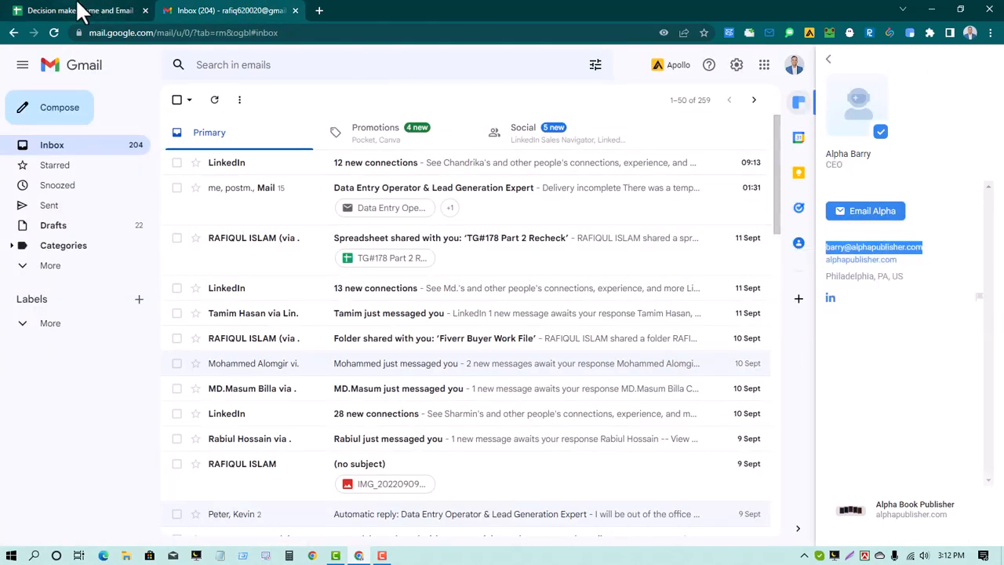
pyautogui.click(78, 11)
pyautogui.rightClick(437, 211)
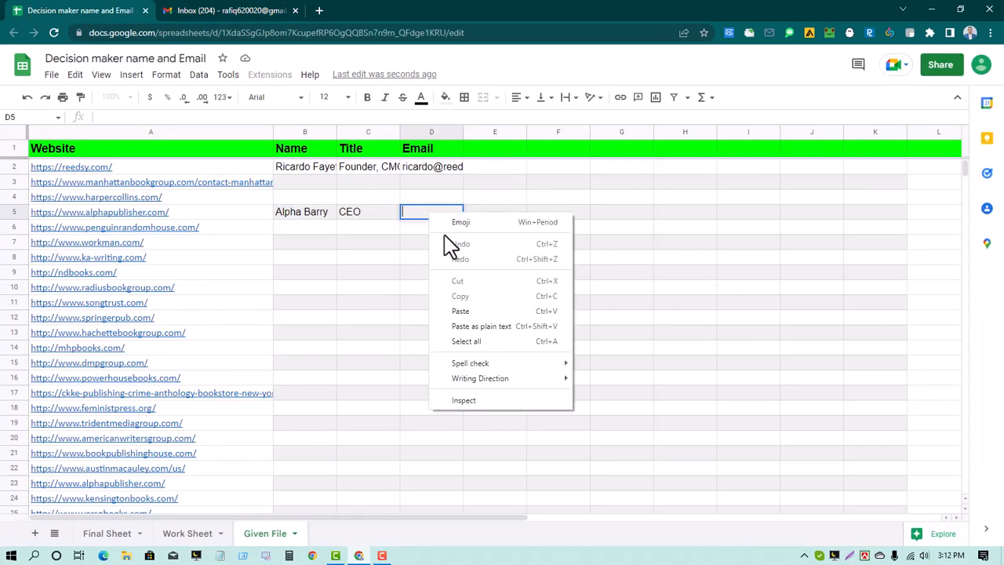
pyautogui.click(468, 312)
pyautogui.click(438, 292)
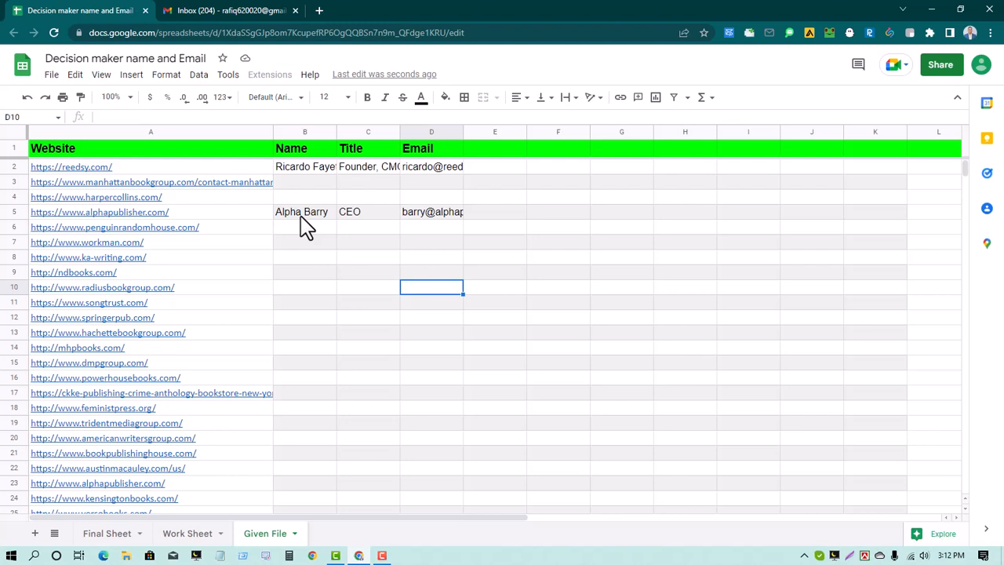
# Copy only the domain harpercollins.com from the website address in cell A4
pyautogui.click(229, 197)
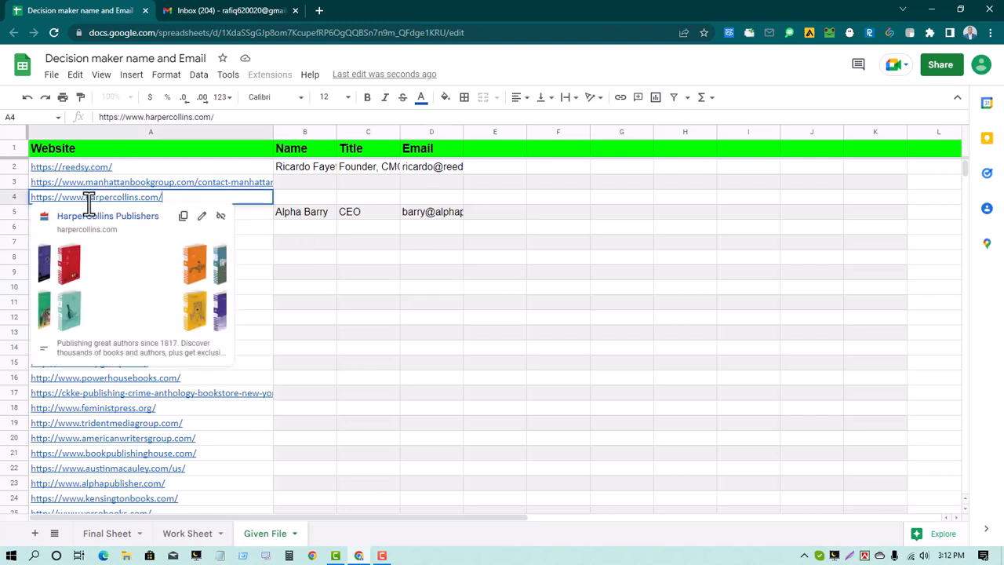
pyautogui.moveTo(88, 198); pyautogui.dragTo(158, 198)
pyautogui.rightClick(159, 198)
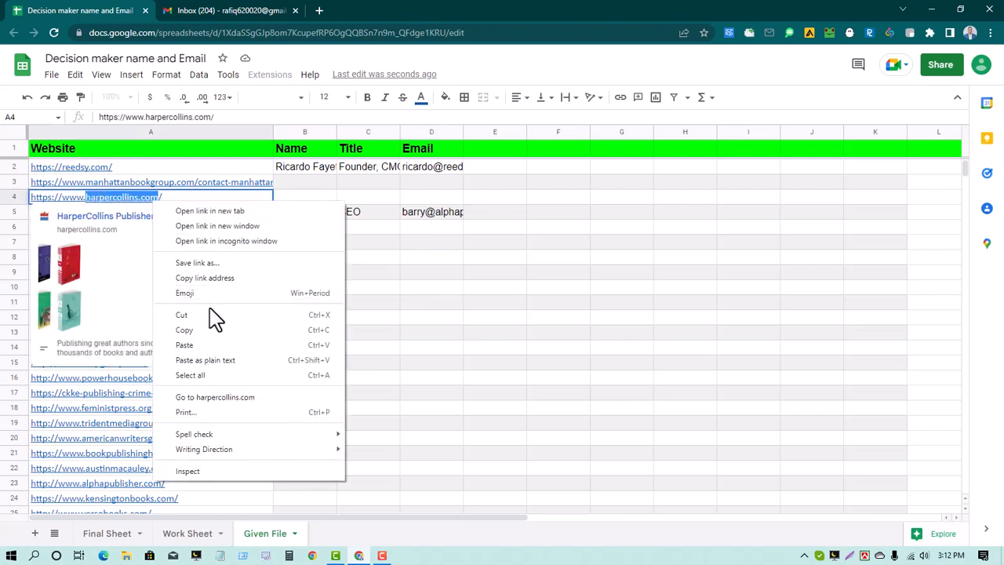
pyautogui.click(189, 330)
# Search Google in a new browser tab for "ceo at harpercollins.com"
pyautogui.click(319, 10)
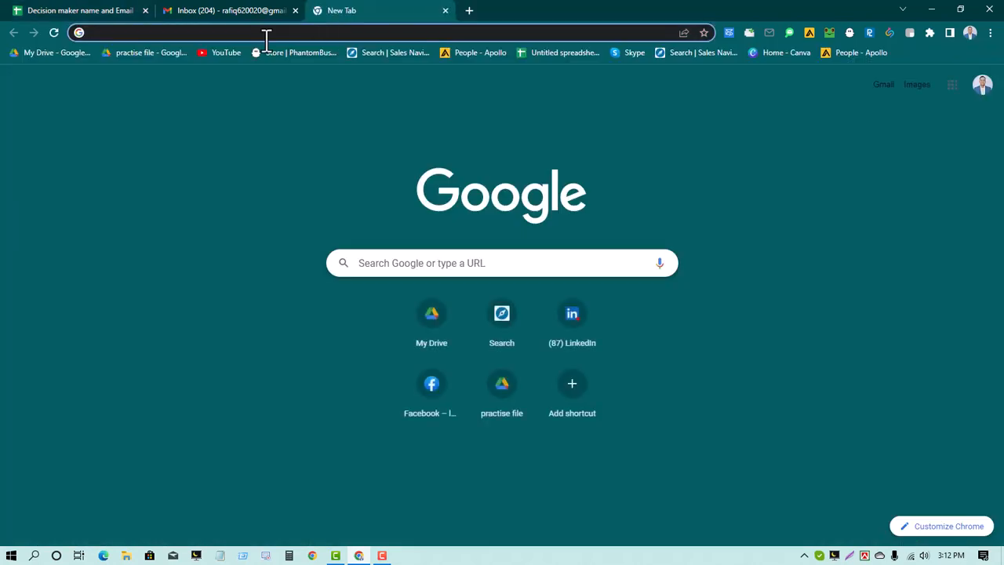
pyautogui.click(265, 37)
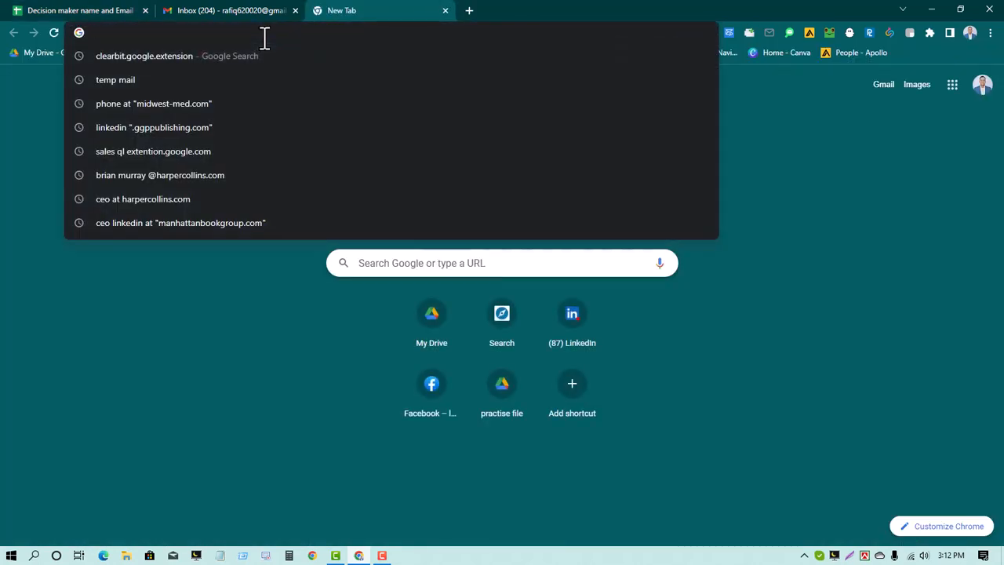
pyautogui.write('ceo')
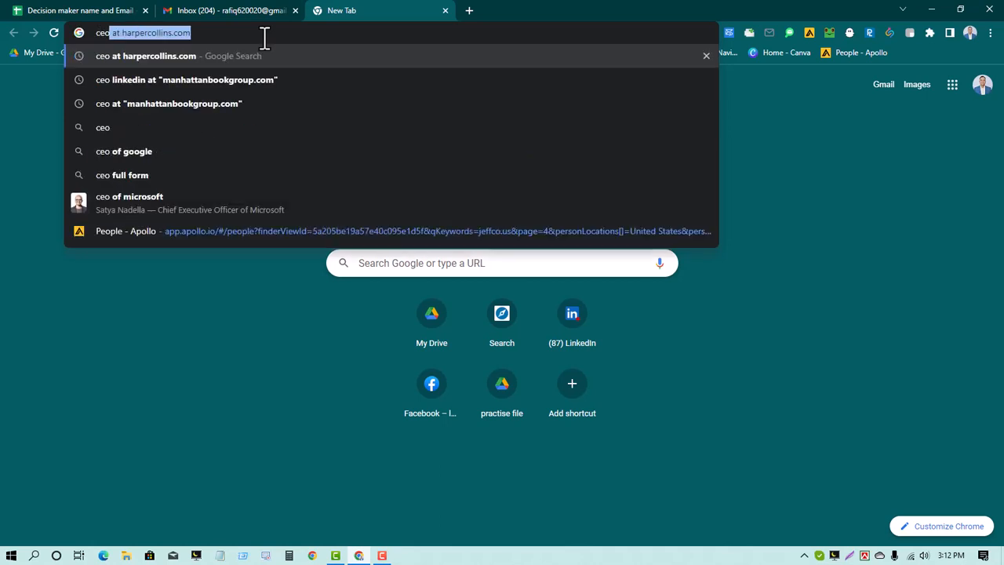
pyautogui.write(' at')
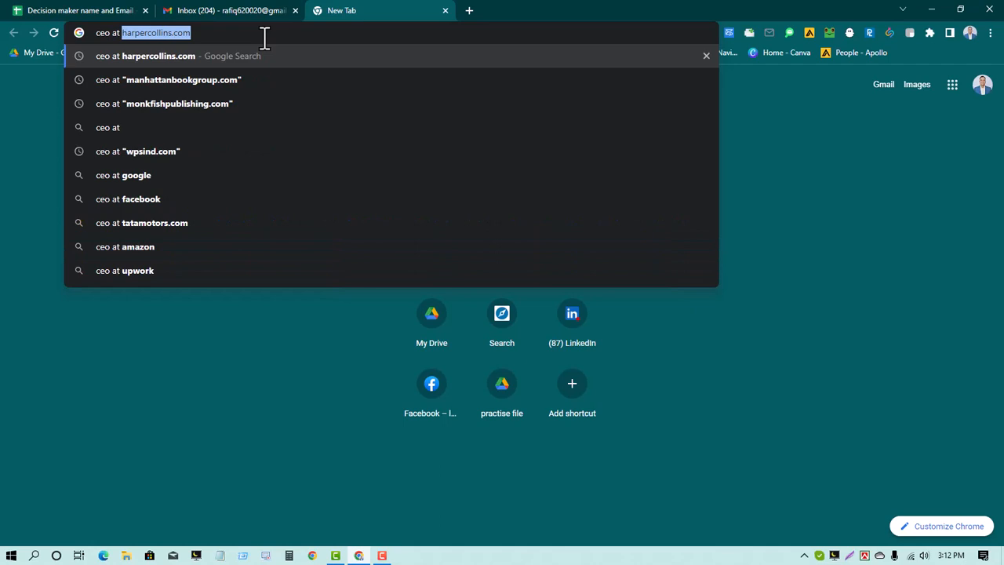
pyautogui.press('Right')
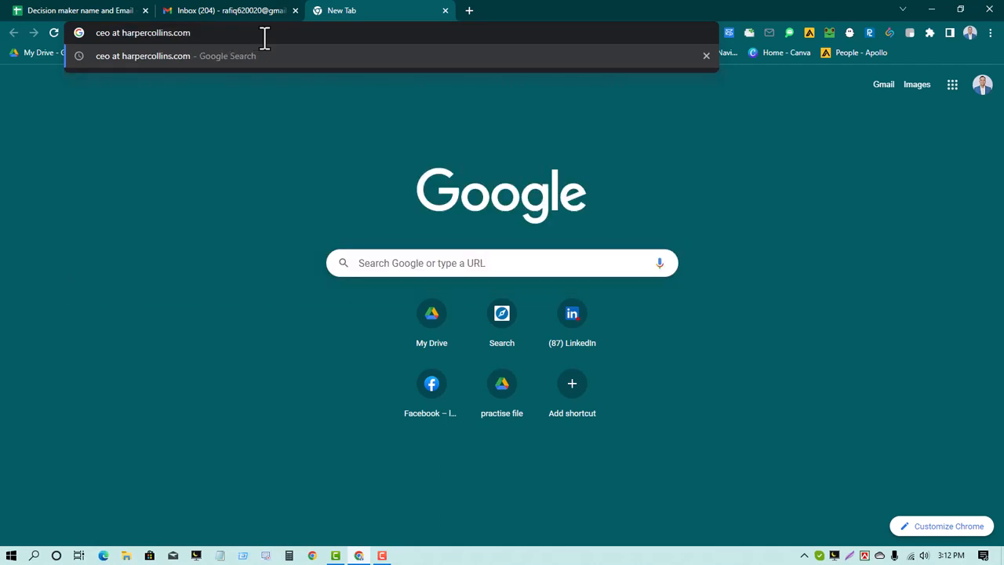
pyautogui.press('Return')
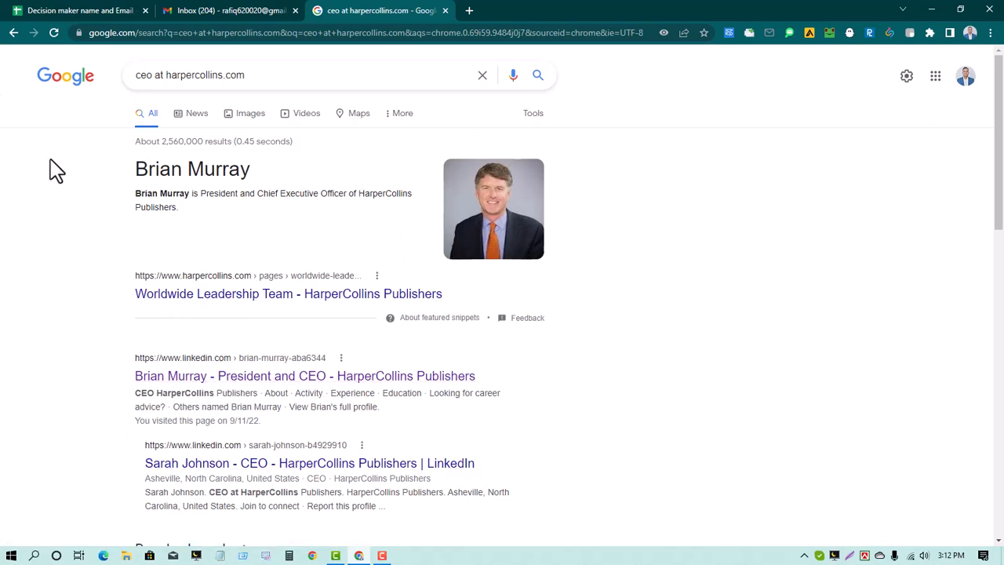
# Copy the domain manhattanbookgroup.com from spreadsheet cell A3 and return to the Google search results
pyautogui.click(81, 10)
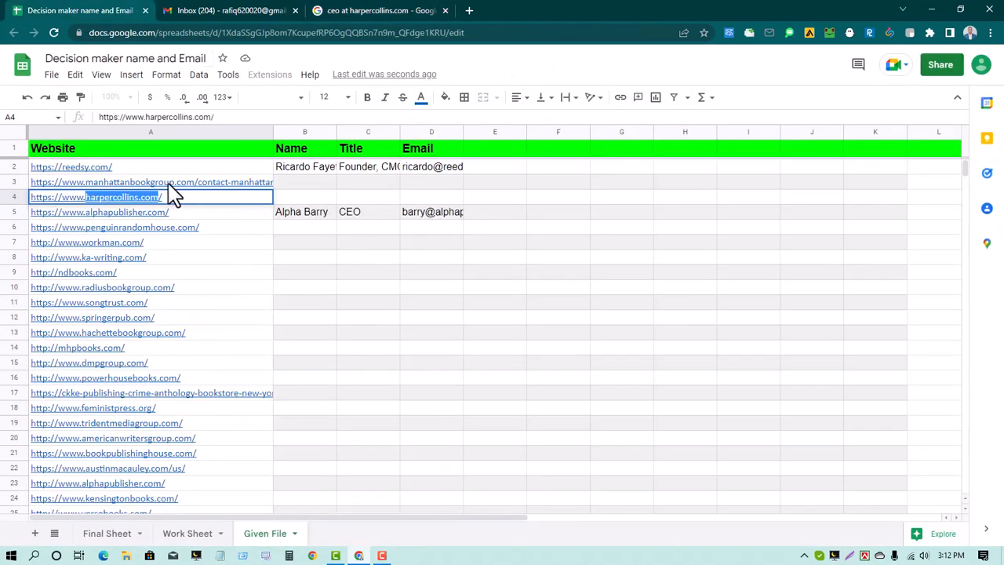
pyautogui.click(190, 184)
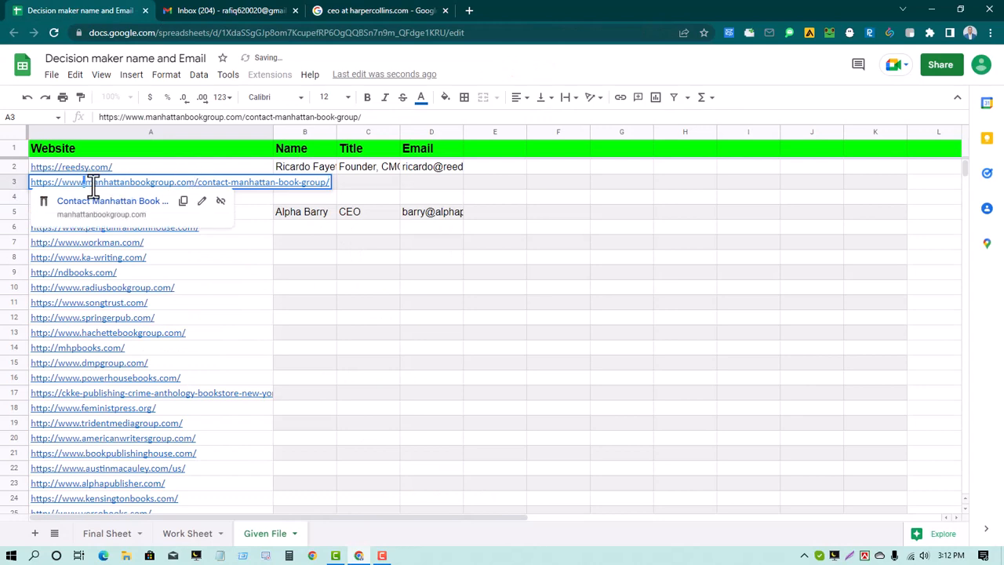
pyautogui.moveTo(91, 186); pyautogui.dragTo(193, 184)
pyautogui.rightClick(196, 184)
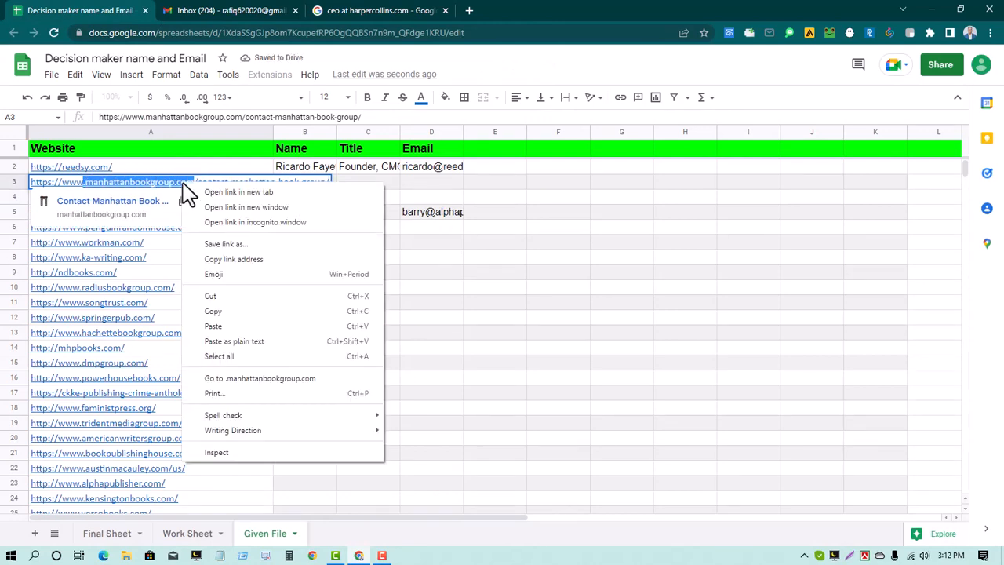
pyautogui.click(227, 318)
pyautogui.click(354, 10)
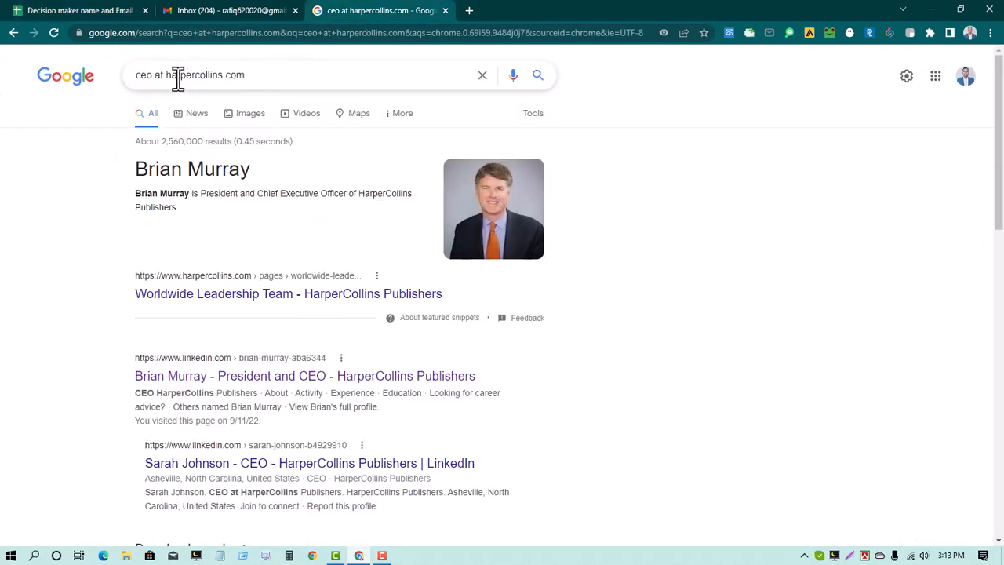
# Replace harpercollins.com in the Google query with the copied domain and search for "ceo at .manhattanbookgroup.com"
pyautogui.doubleClick(175, 77)
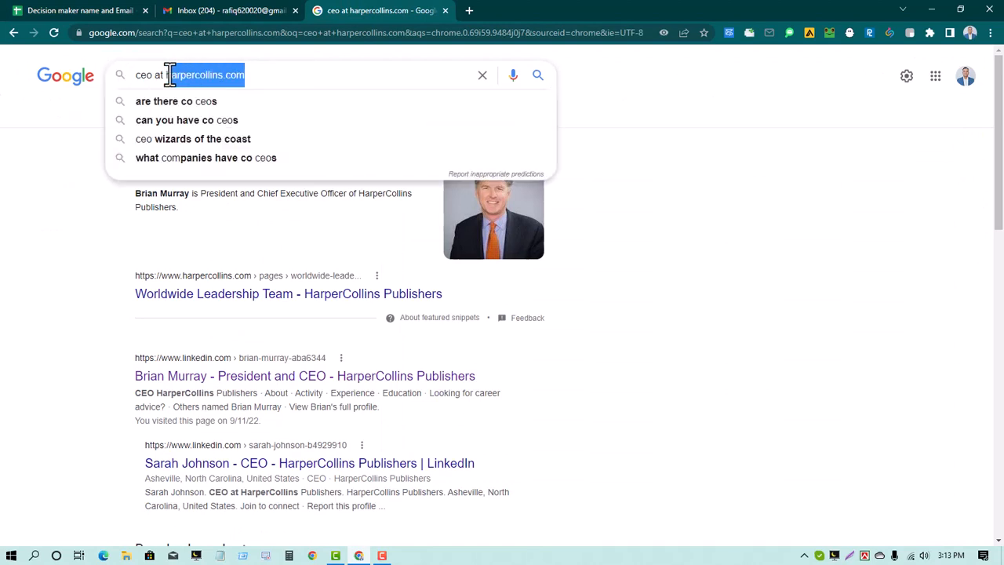
pyautogui.rightClick(255, 77)
pyautogui.click(307, 138)
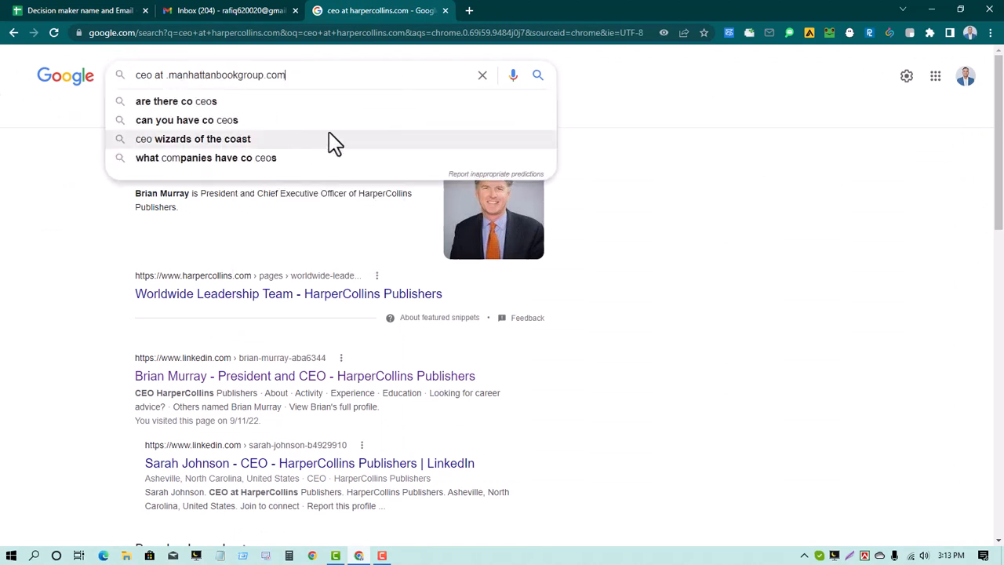
pyautogui.click(538, 77)
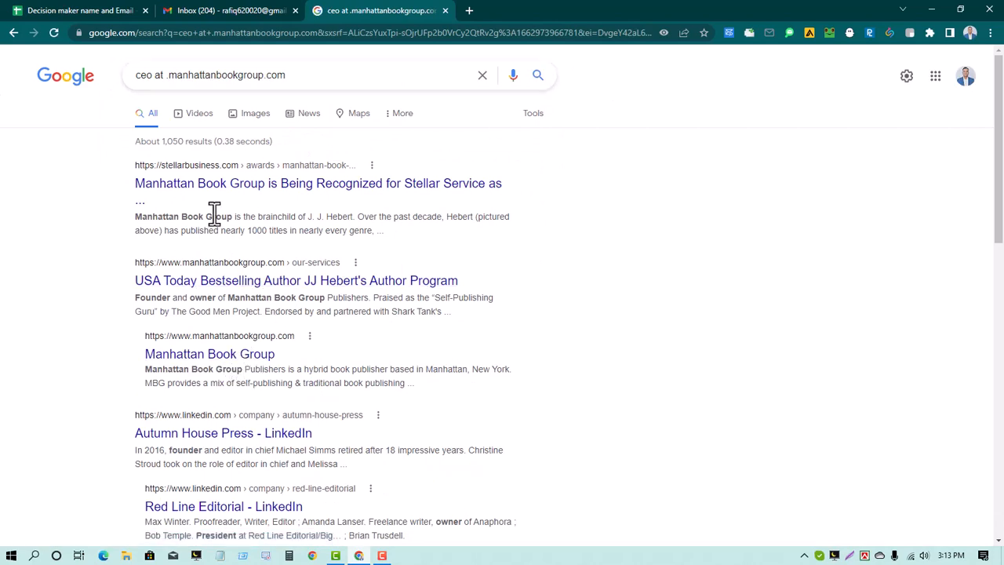
# Remove the stray dot before manhattanbookgroup.com in the search query and look through the listed results for the company's CEO
pyautogui.click(171, 76)
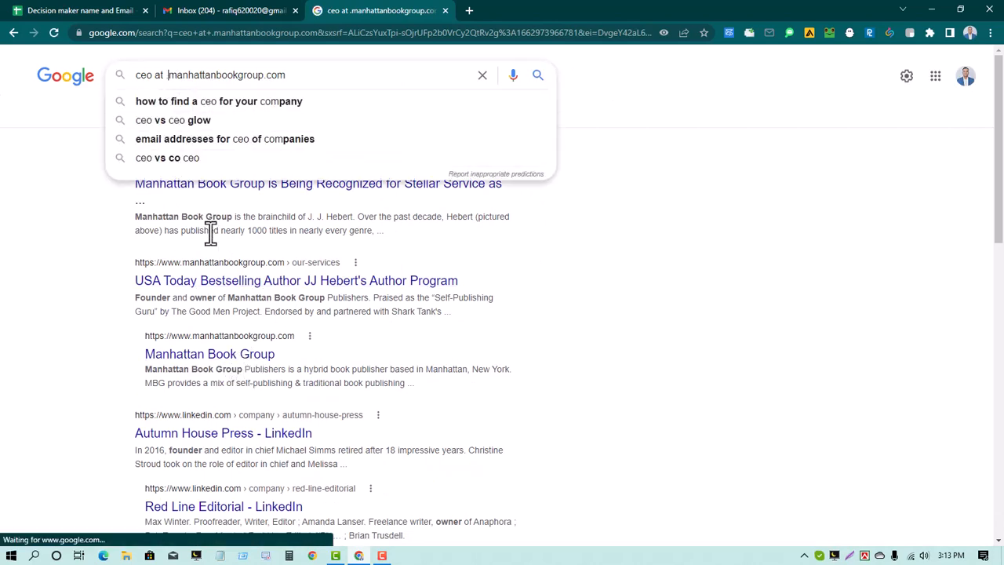
pyautogui.press('BackSpace')
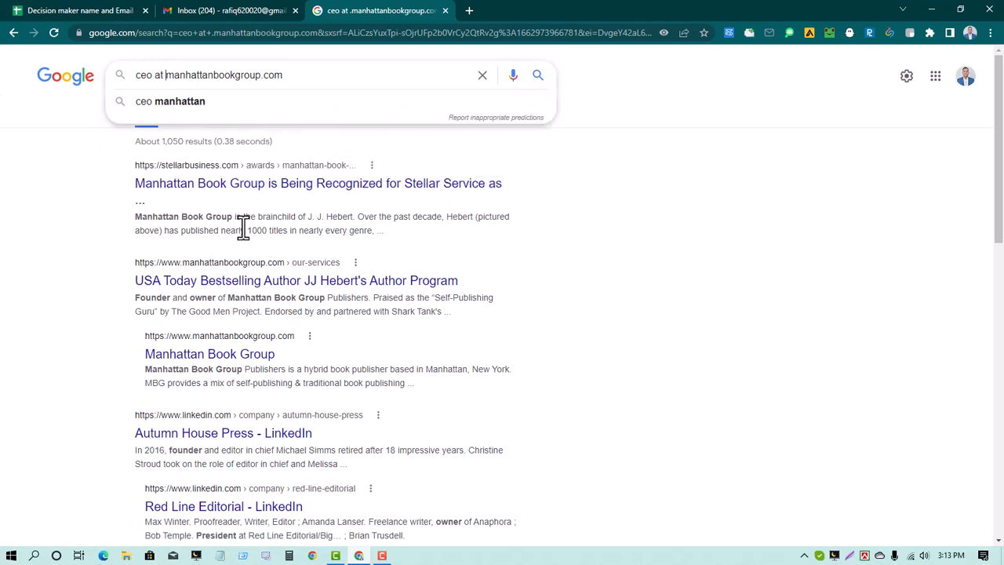
pyautogui.scroll(-2, 313, 327)
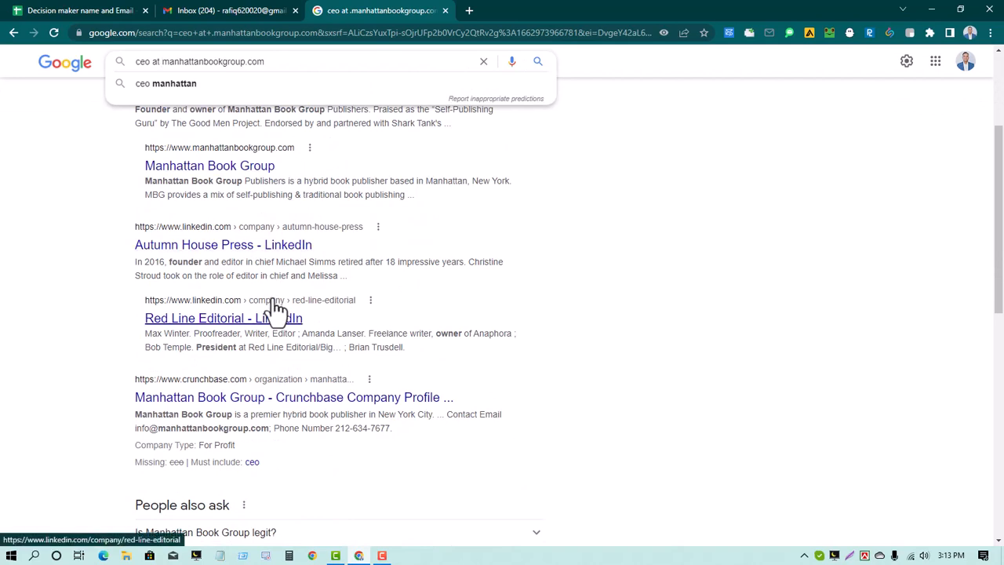
pyautogui.click(69, 10)
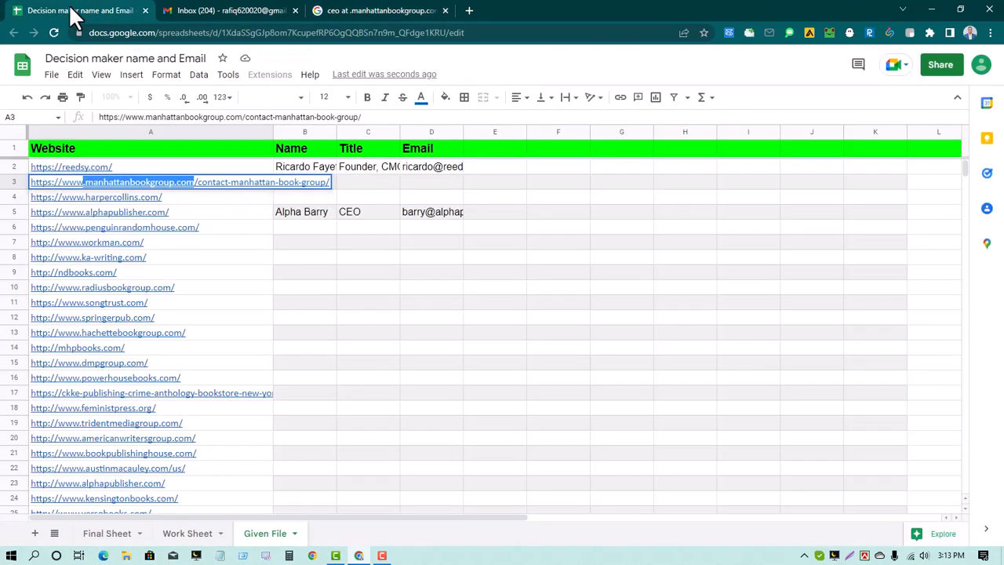
pyautogui.moveTo(274, 319)
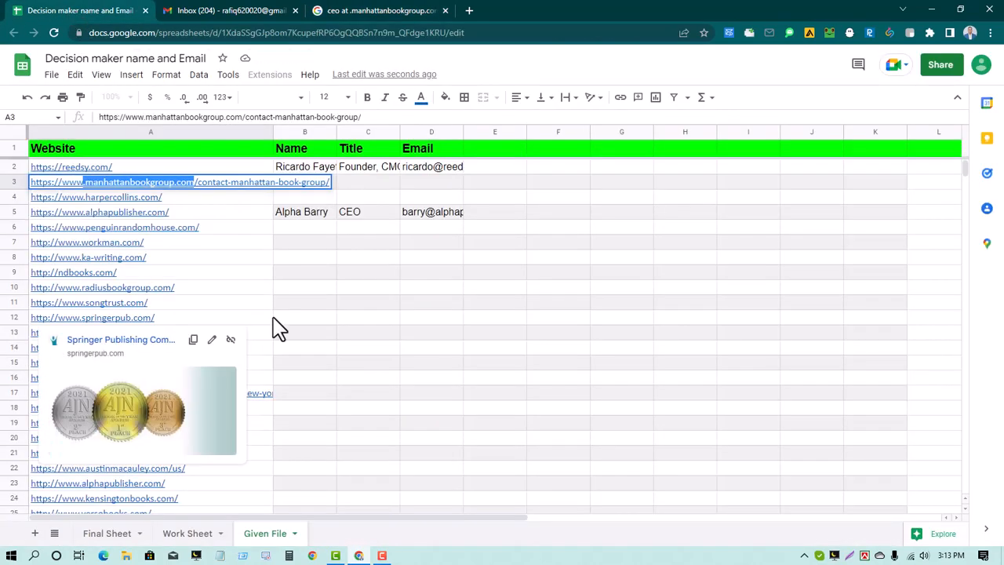
pyautogui.click(534, 239)
pyautogui.click(289, 197)
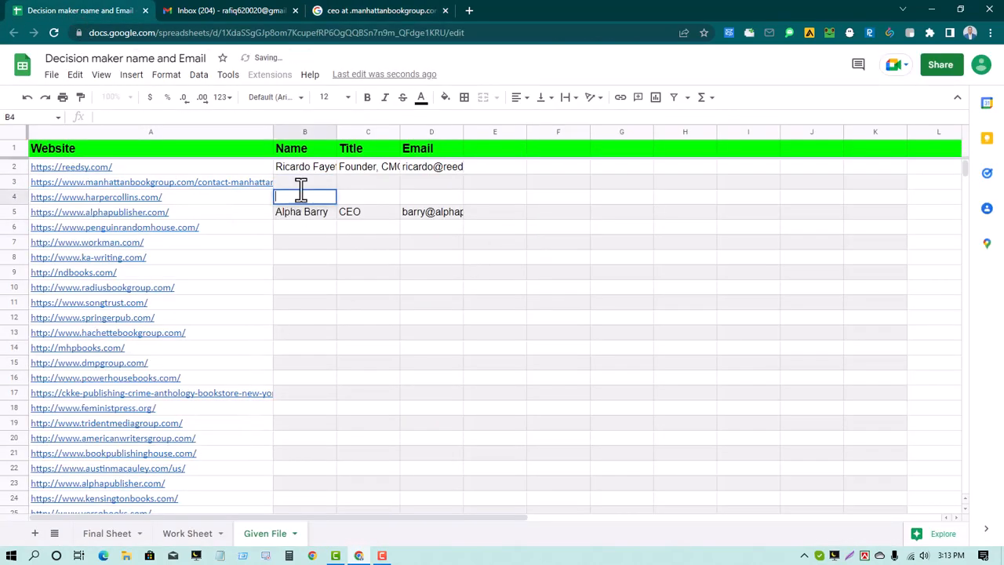
pyautogui.click(376, 11)
pyautogui.click(237, 9)
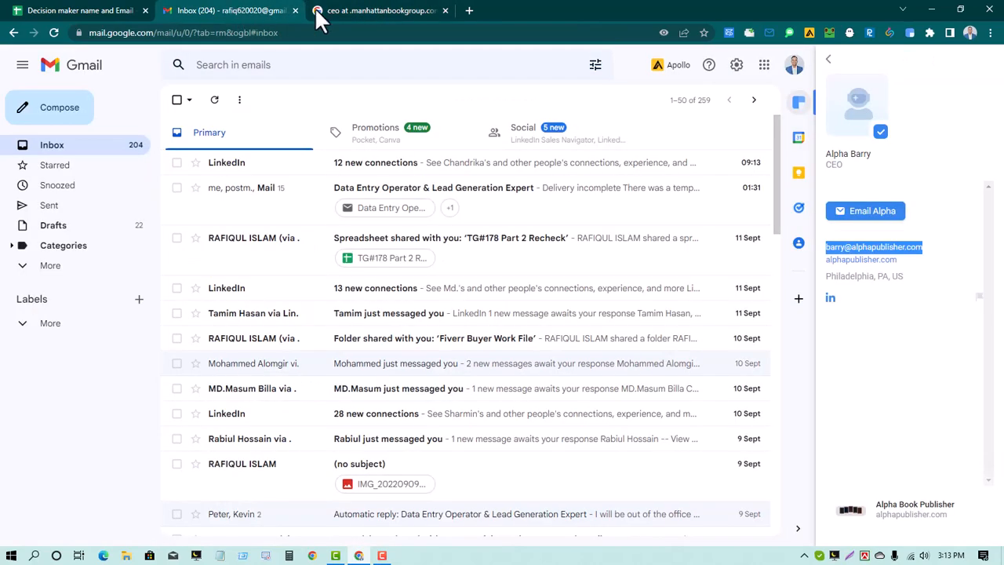
pyautogui.click(379, 10)
pyautogui.scroll(3, 348, 381)
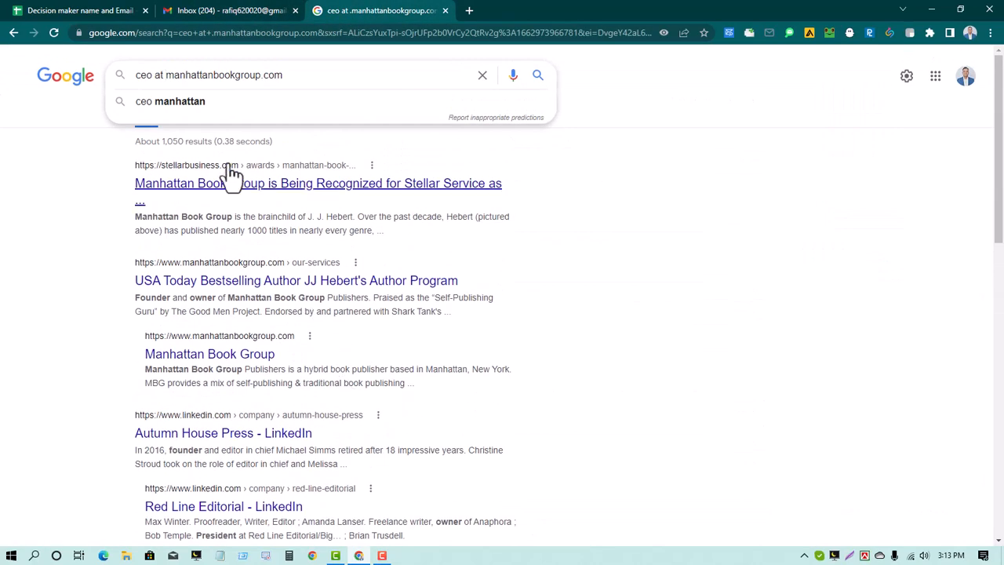
pyautogui.click(117, 11)
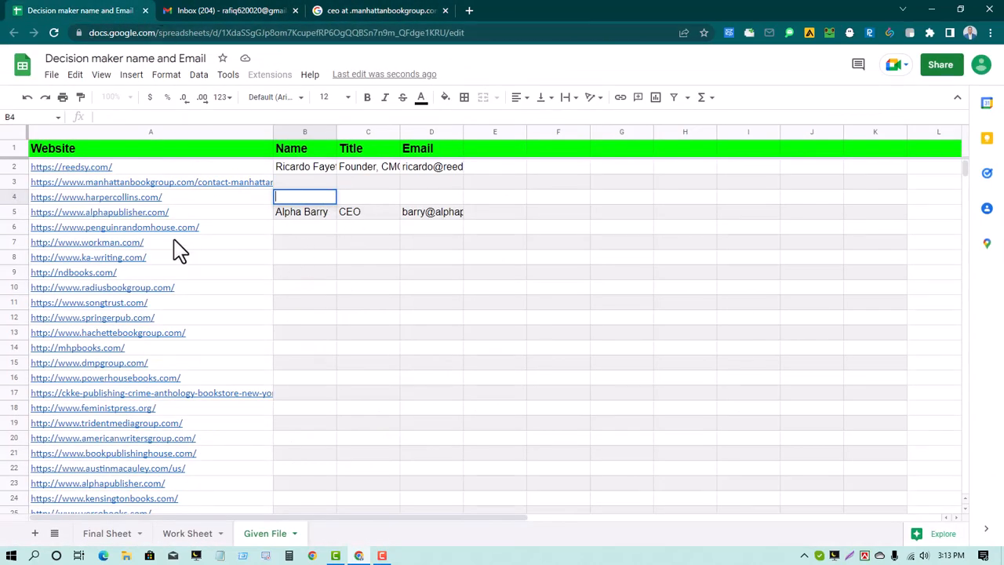
pyautogui.moveTo(179, 251)
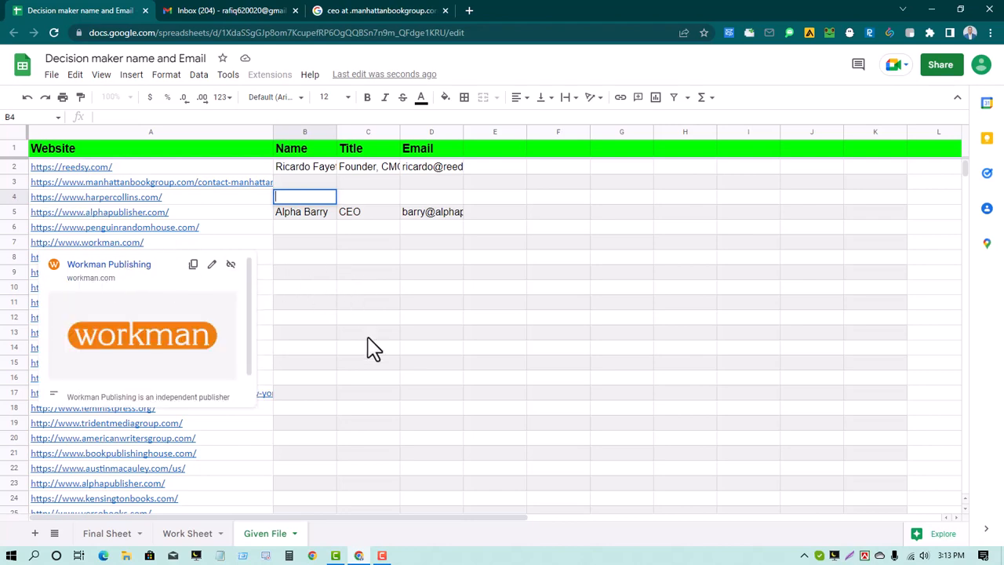
pyautogui.click(384, 351)
pyautogui.scroll(-10, 385, 355)
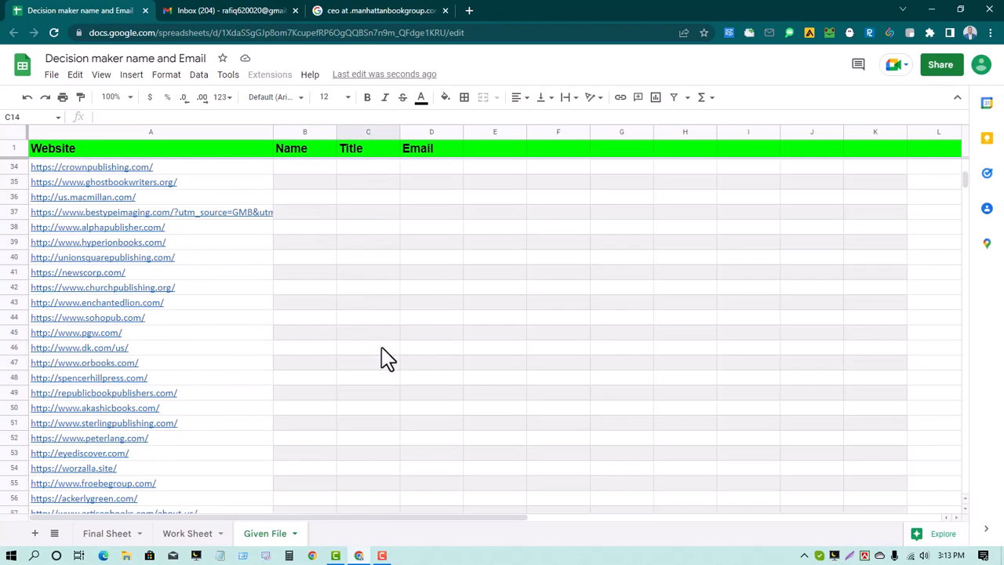
pyautogui.scroll(10, 385, 357)
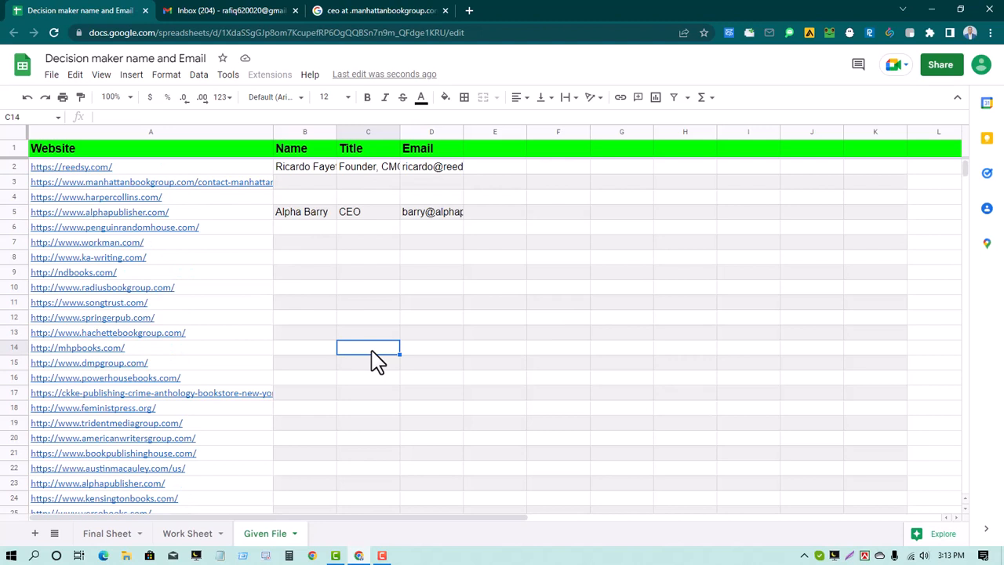
pyautogui.click(313, 260)
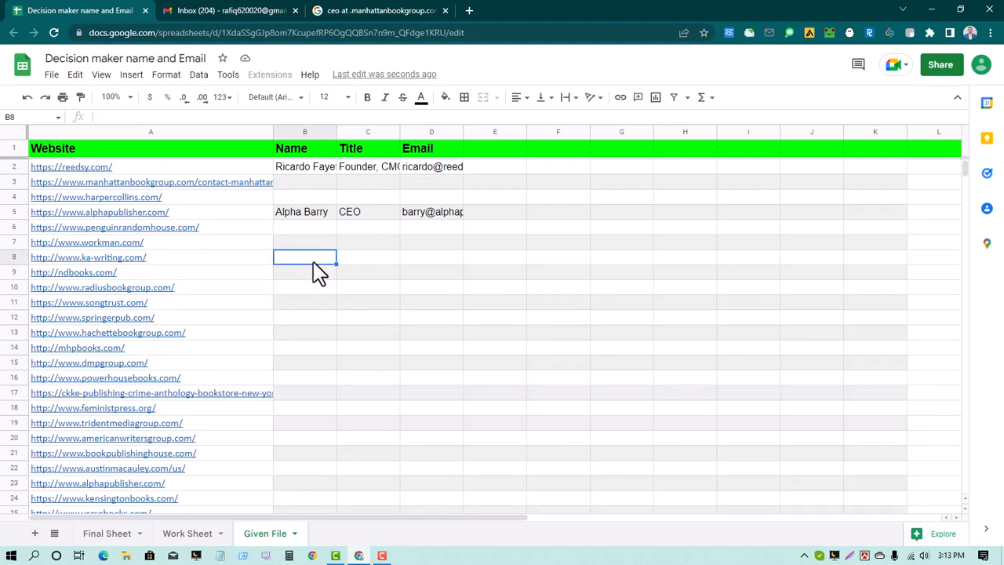